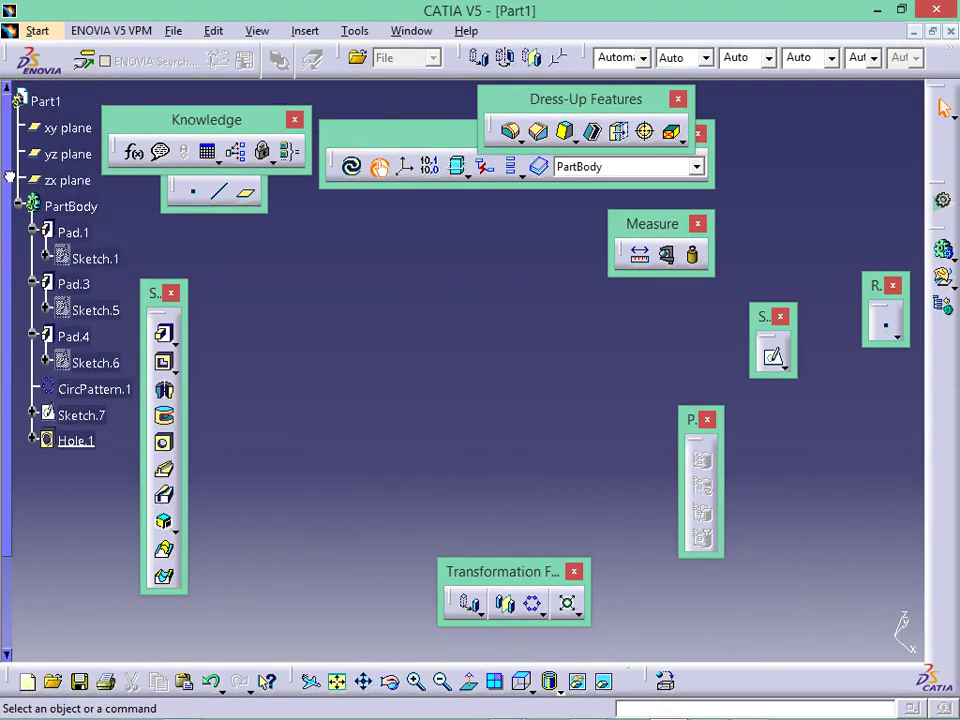
scroll(11, 193, "down", 1)
left_click(11, 193)
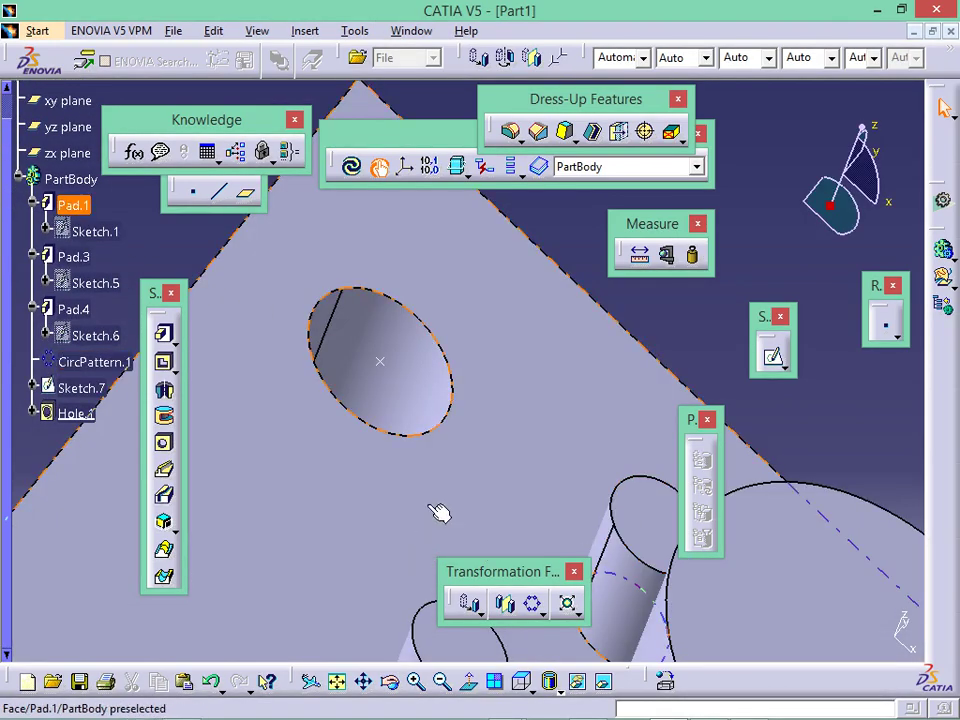
mouse_move(455, 415)
middle_mouse_down()
mouse_move(470, 430)
mouse_move(420, 433)
mouse_move(501, 519)
mouse_move(437, 465)
mouse_move(334, 450)
mouse_move(405, 528)
mouse_move(465, 534)
middle_mouse_up()
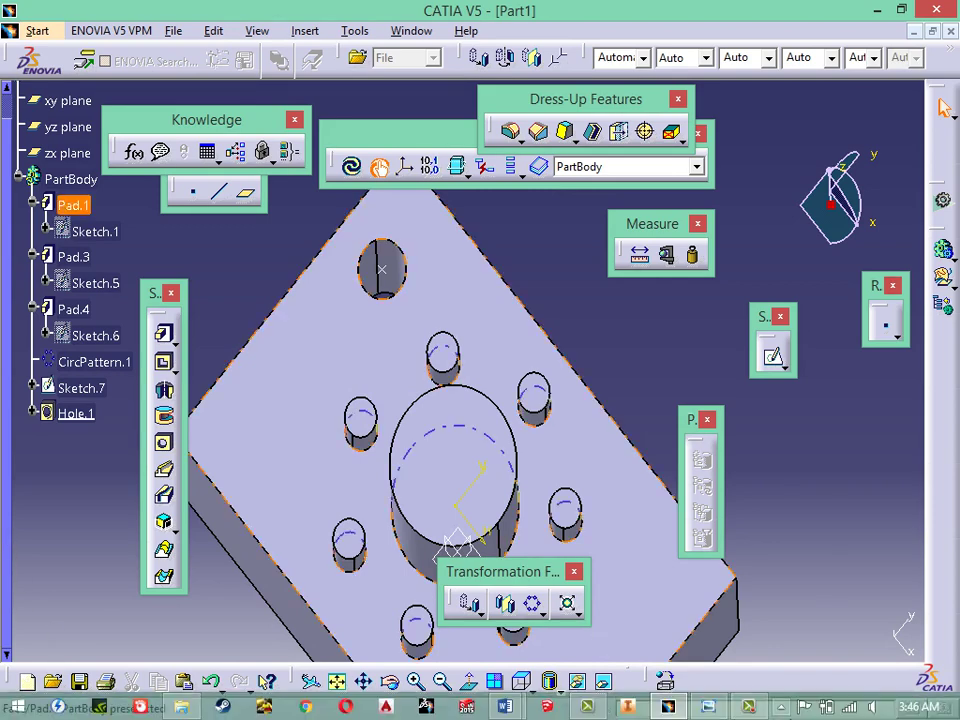
left_click(756, 708)
left_click(870, 652)
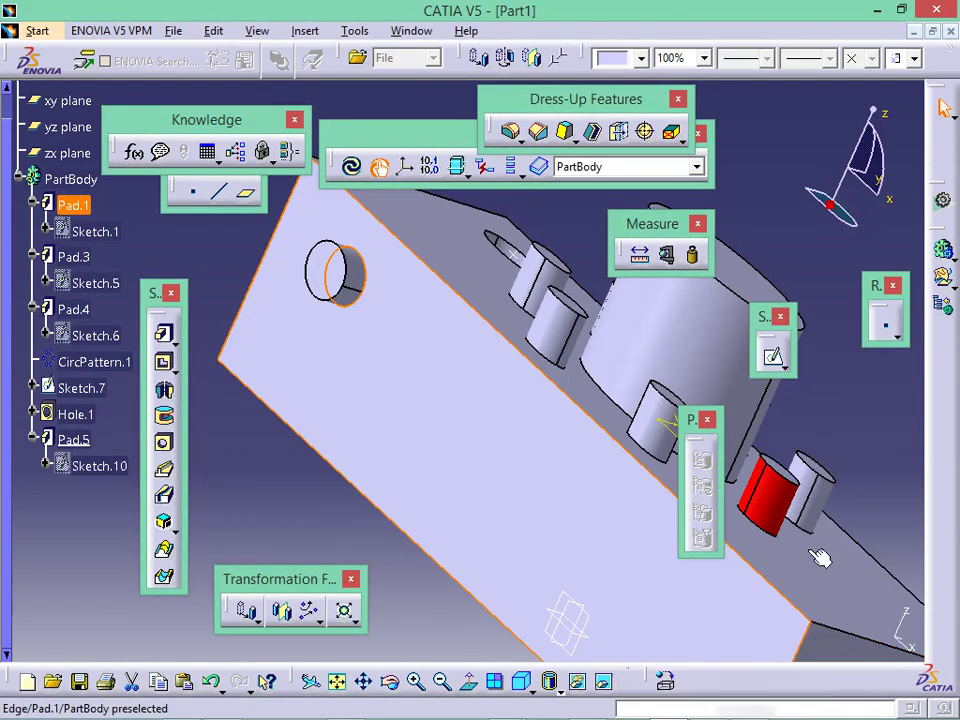
- Open a new sketch on the side face of the rectangular block that carries the small round pad
mouse_move(816, 557)
middle_mouse_down()
mouse_move(549, 364)
mouse_move(275, 215)
middle_mouse_up()
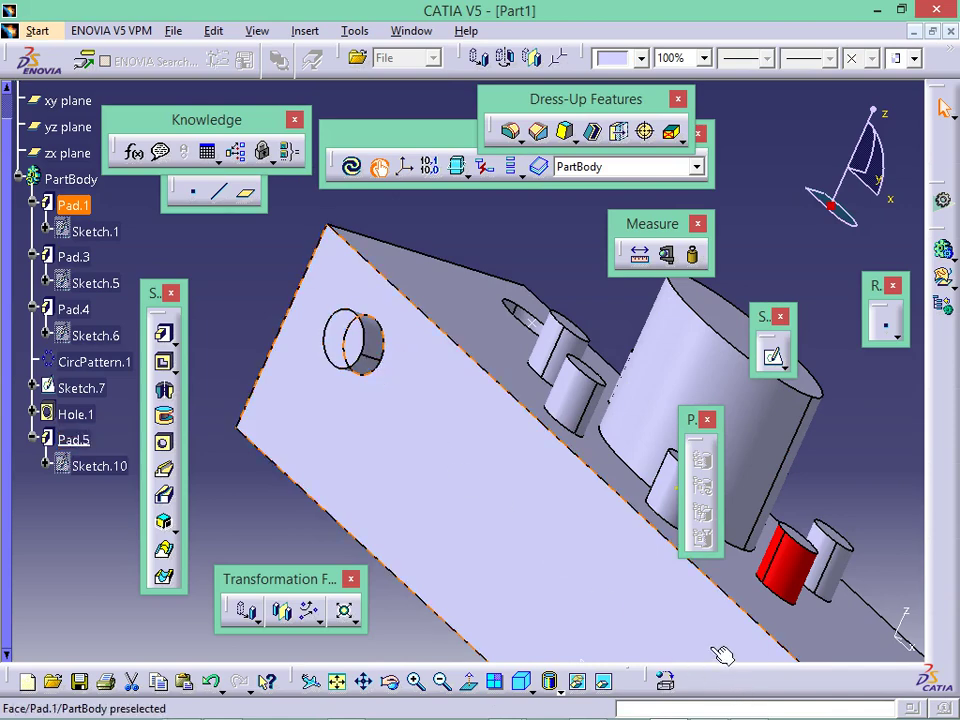
middle_click_drag(681, 611, 612, 507)
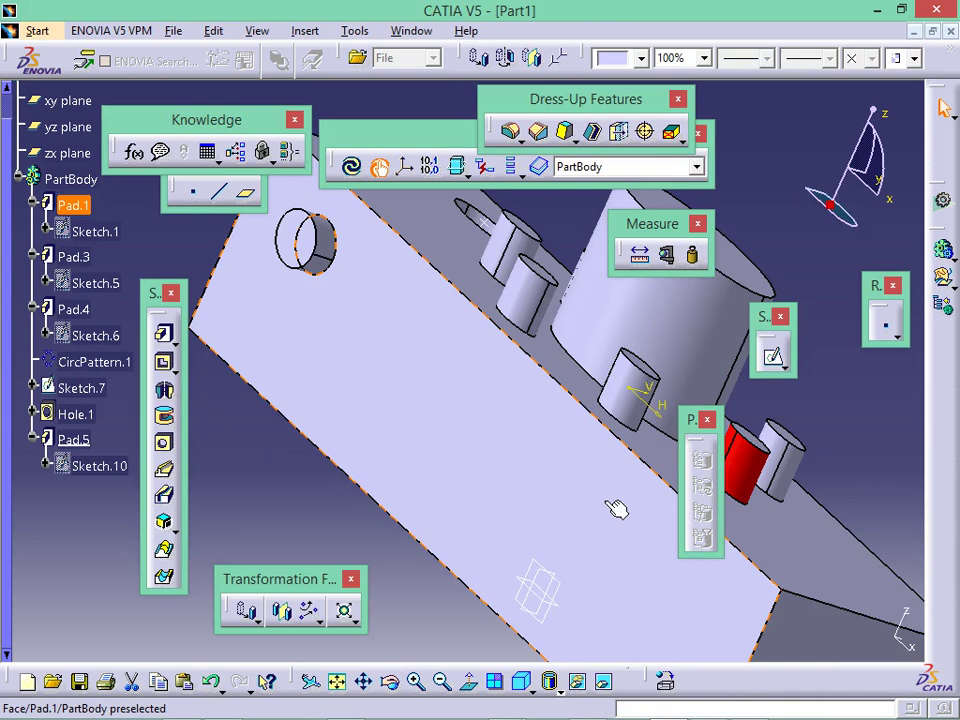
middle_click_drag(298, 412, 355, 347)
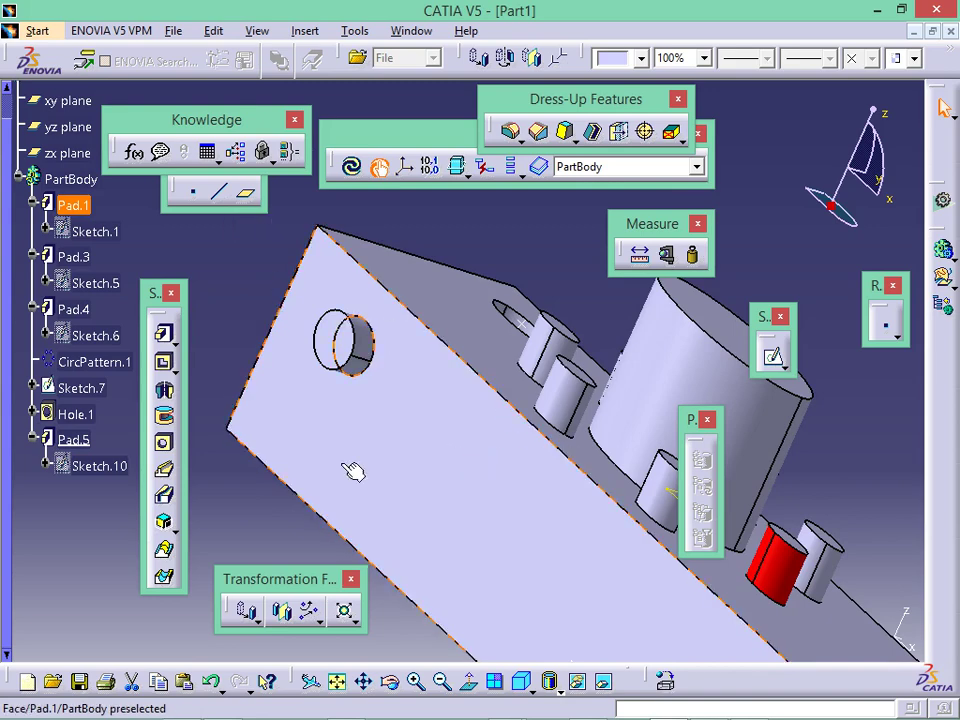
left_click(470, 508)
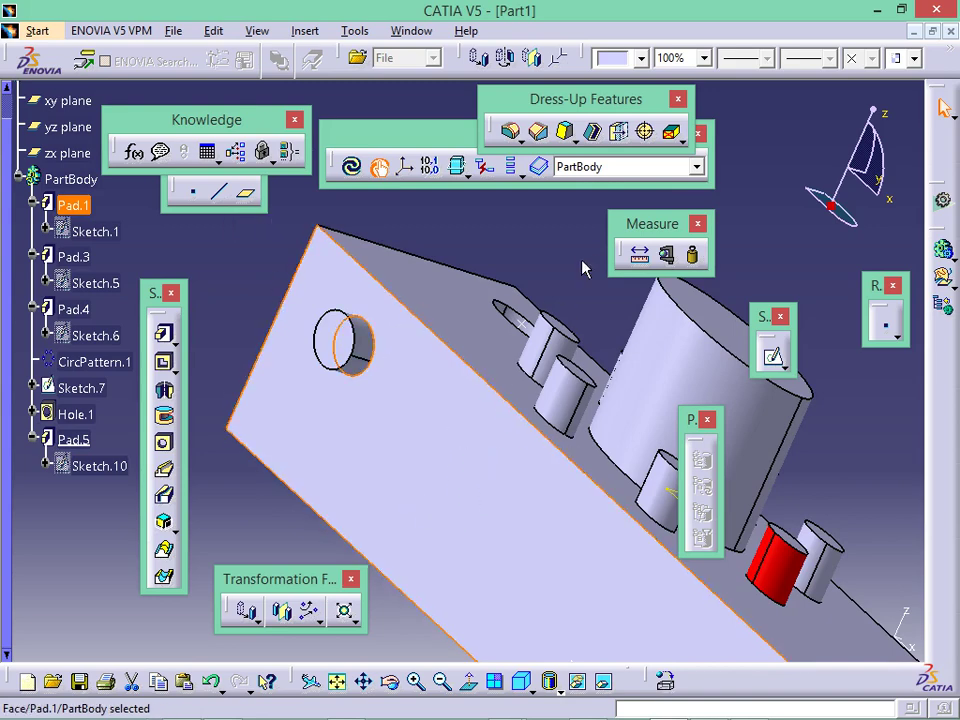
left_click(773, 360)
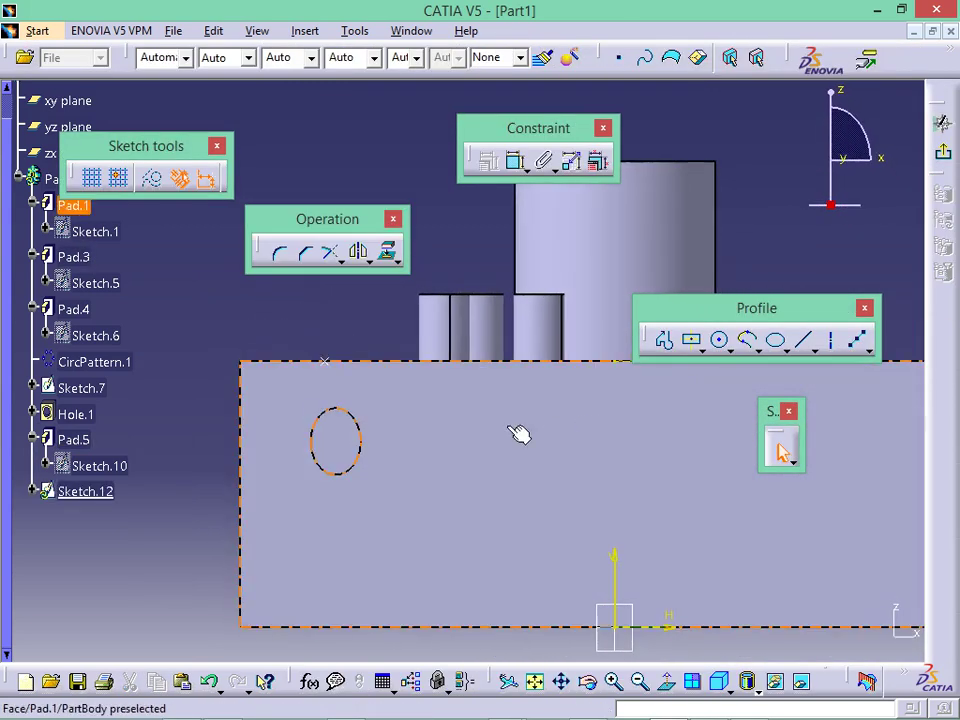
- Project the round pad's circular edge into the sketch and turn the projected circle into a construction element
left_click(358, 420)
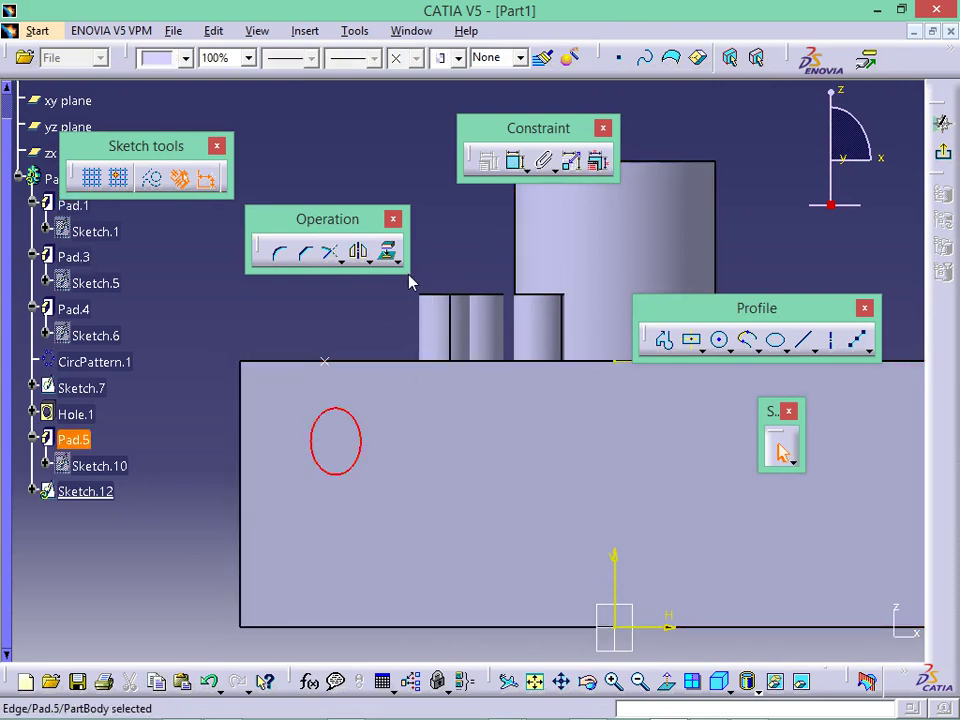
left_click(386, 256)
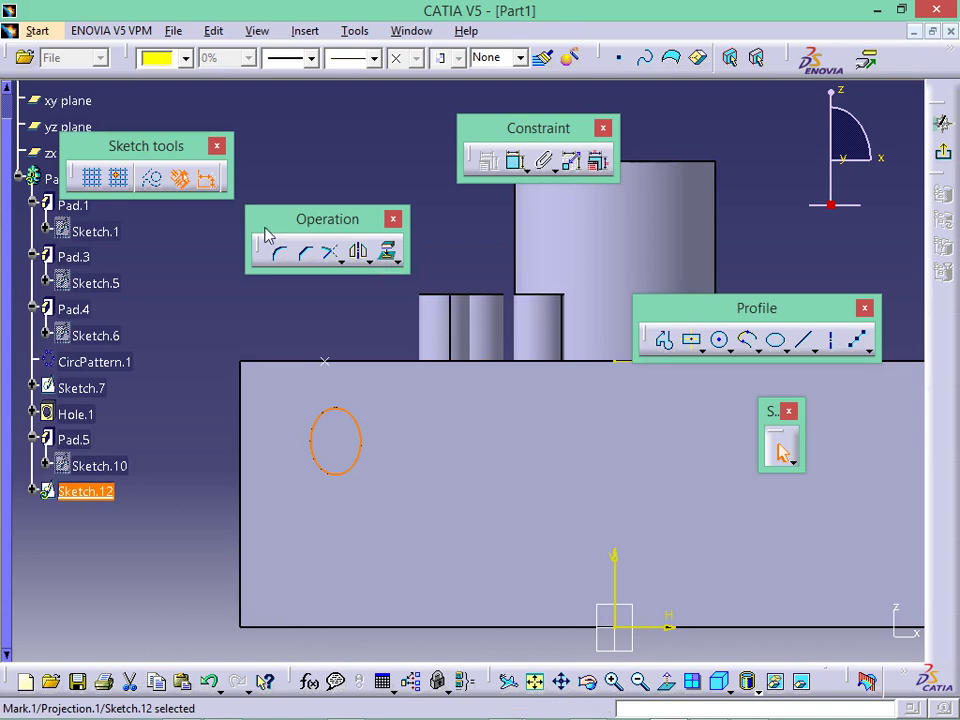
left_click(293, 148)
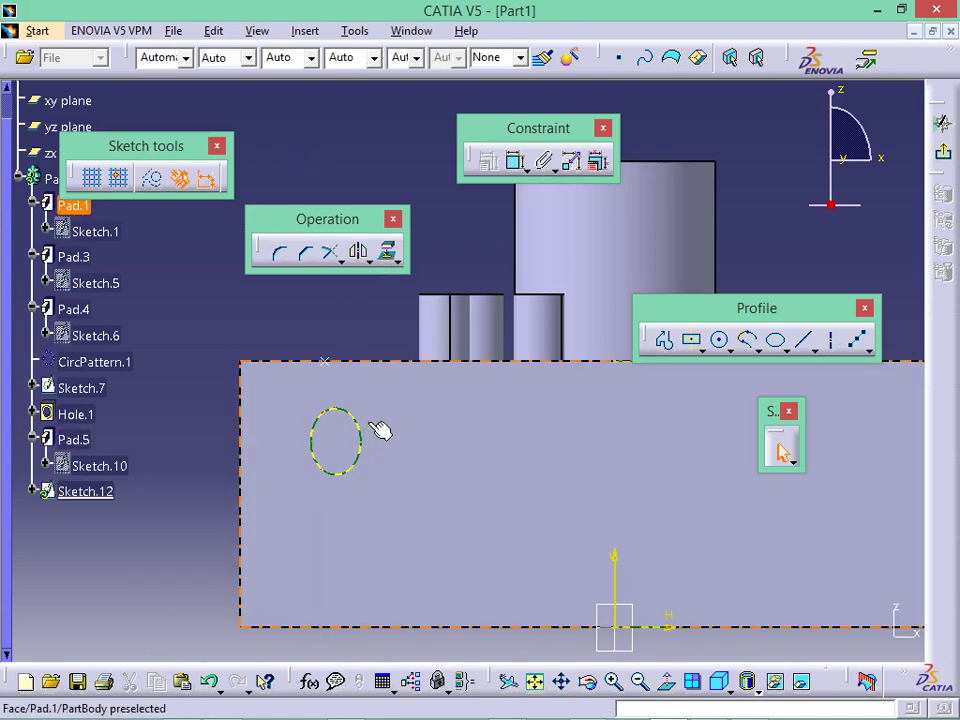
left_click(366, 429)
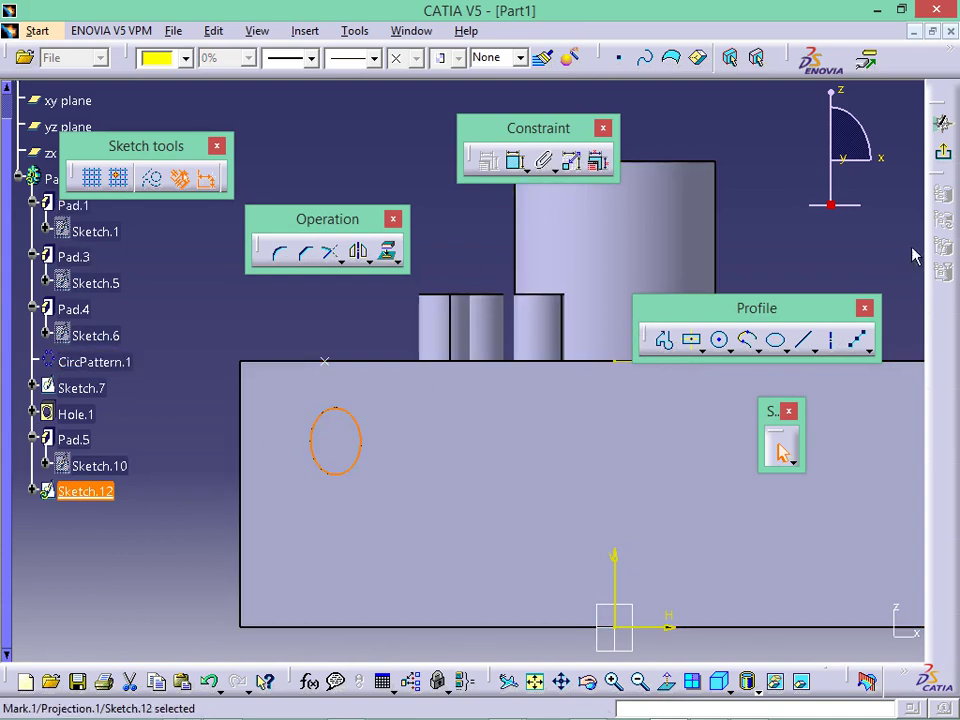
left_click(152, 178)
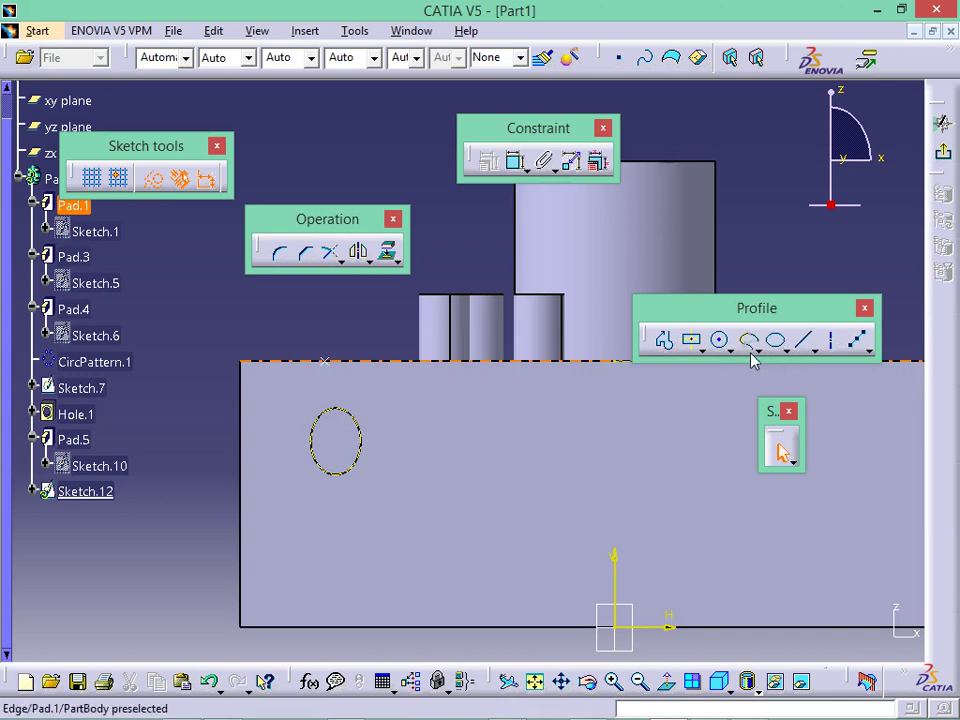
- Draw a horizontal construction line about 46 mm long from the circle's centre and a second one sloping down from its end
left_click(807, 345)
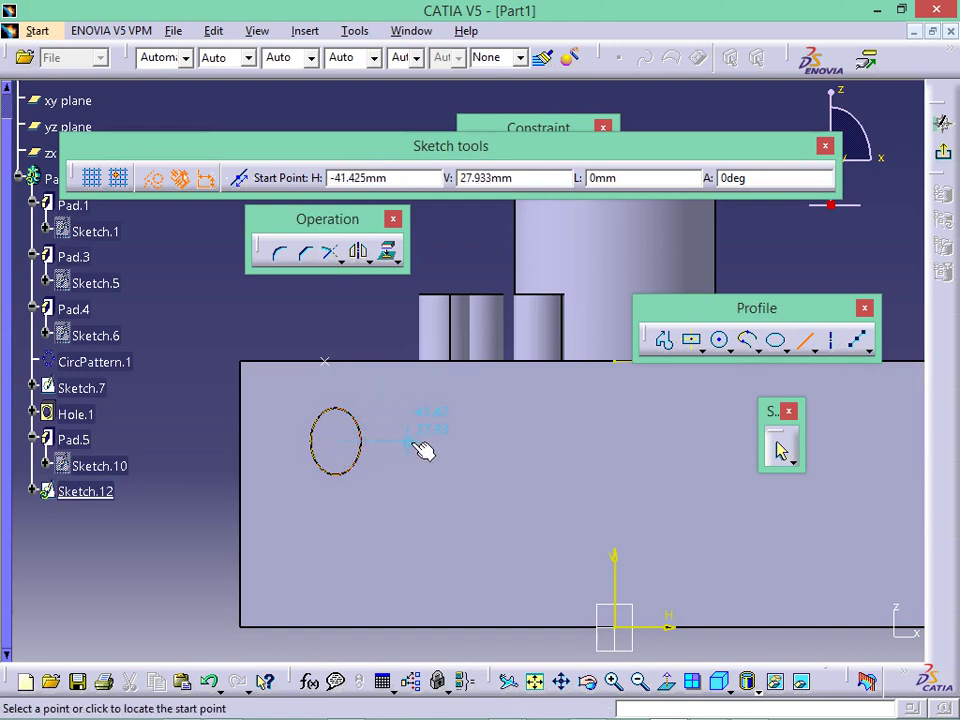
left_click(340, 440)
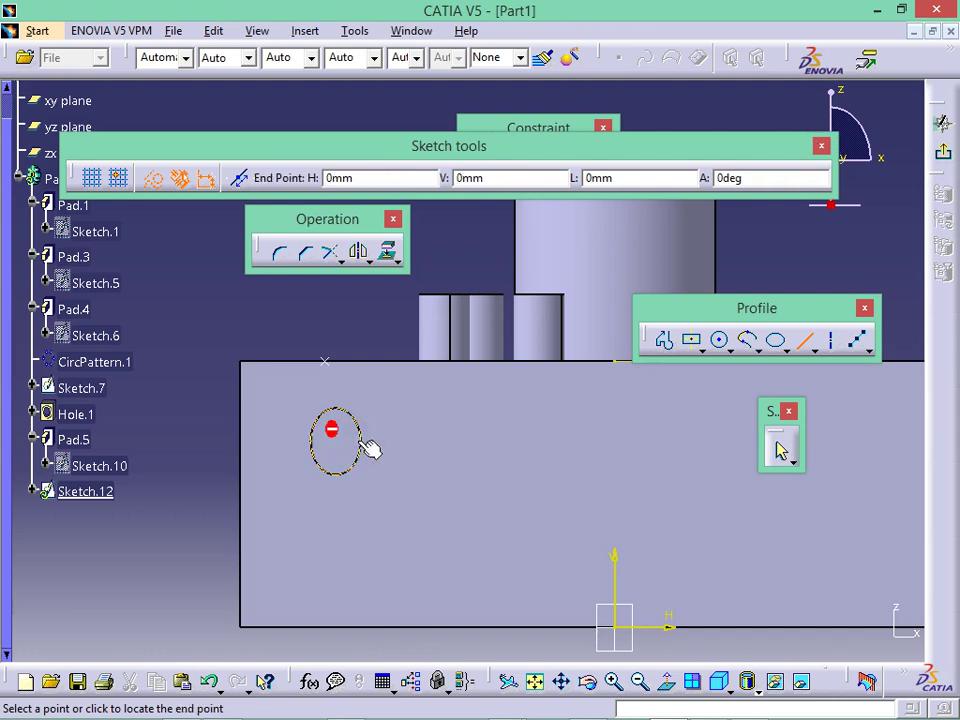
left_click(570, 441)
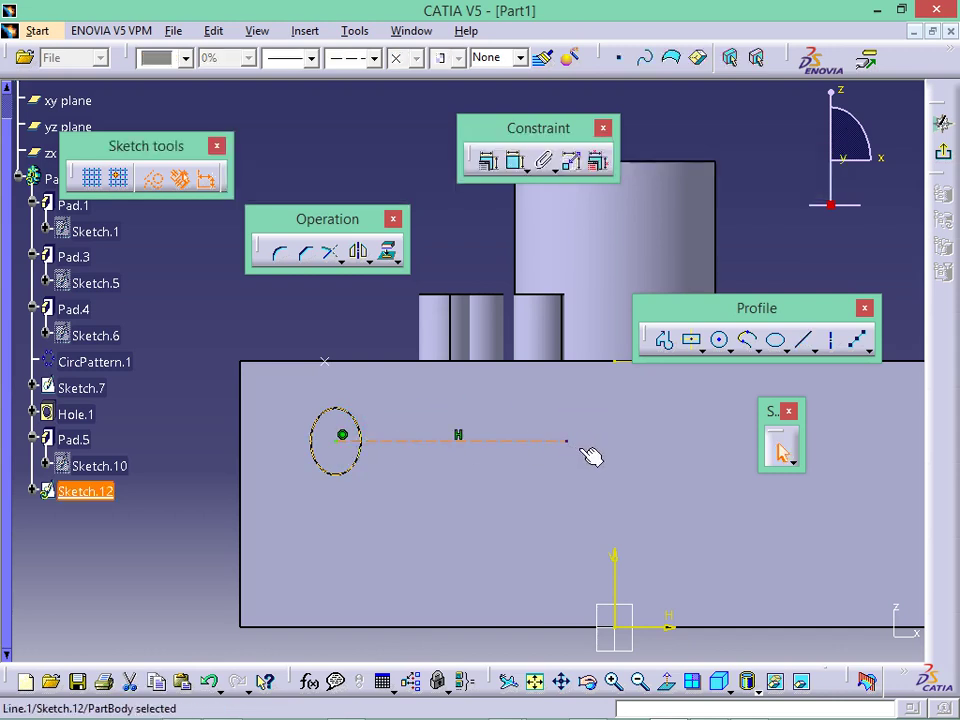
left_click(803, 344)
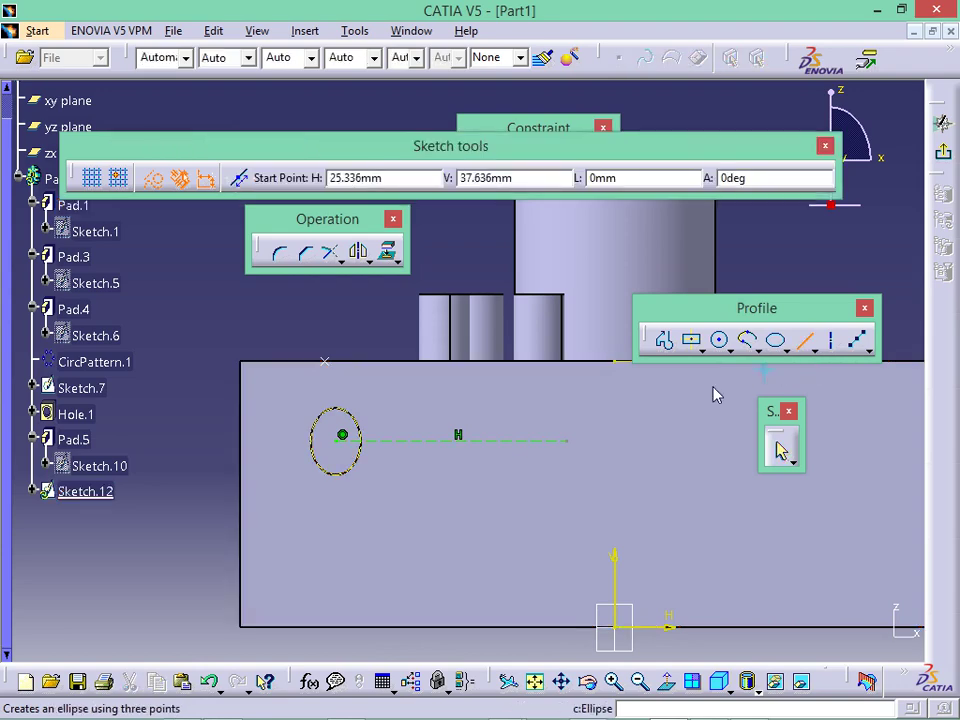
left_click(568, 441)
left_click(850, 560)
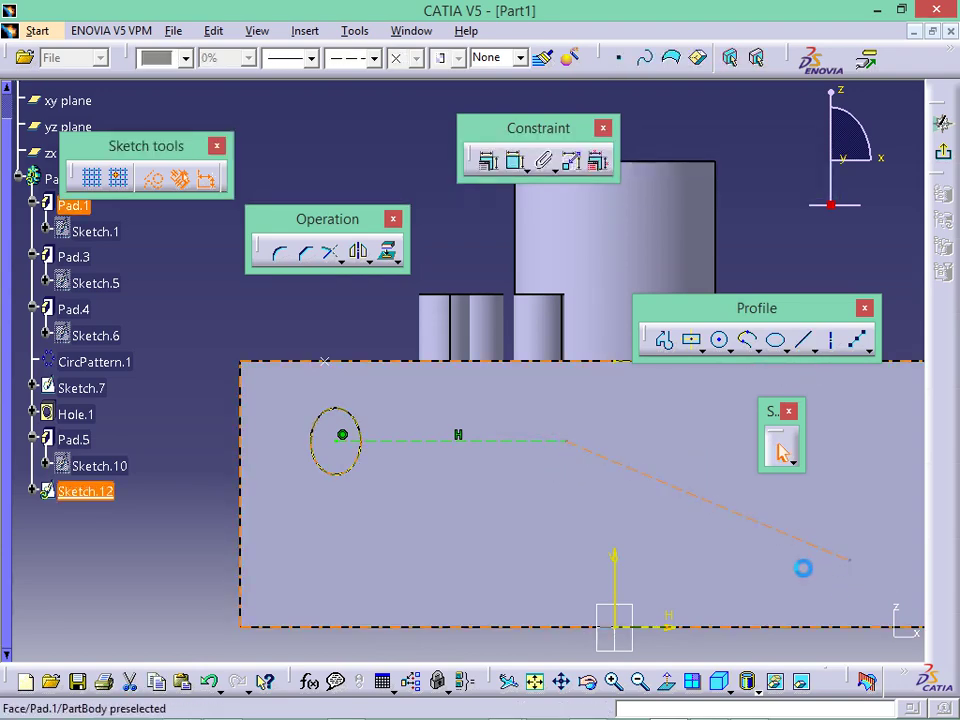
- Convert both the horizontal and the sloping construction lines to standard elements
middle_click_drag(707, 528, 514, 407)
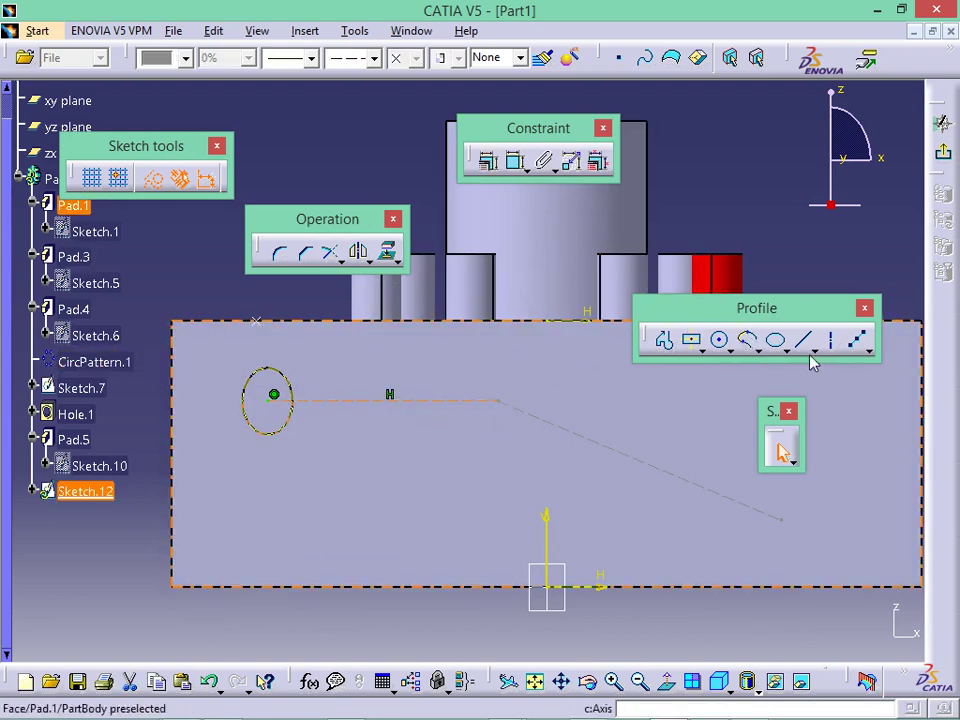
left_click(153, 178)
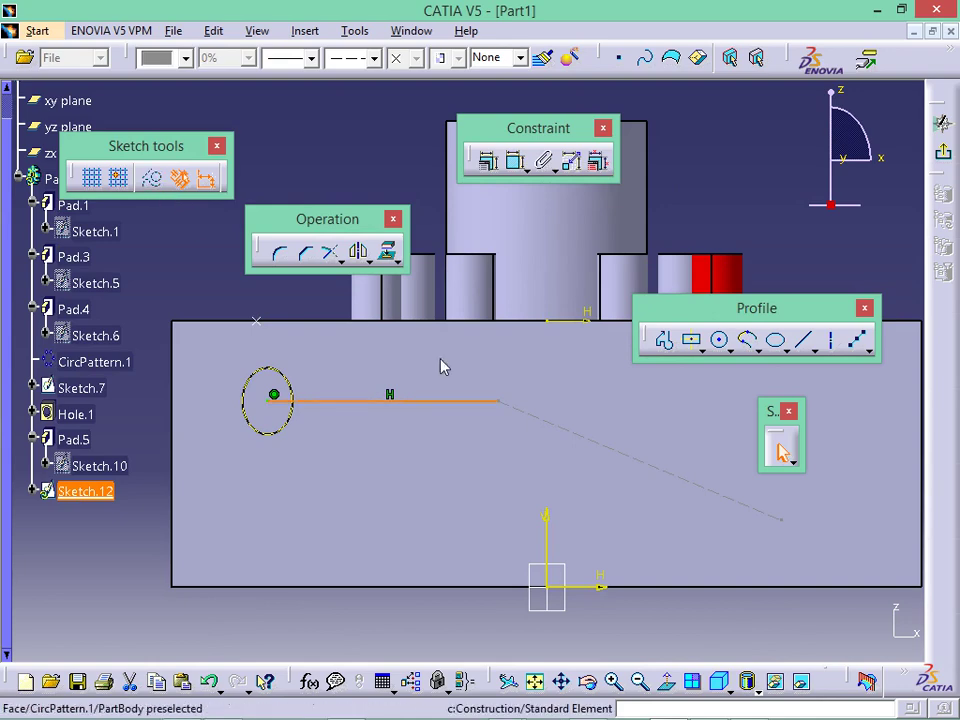
left_click(617, 450)
left_click(150, 180)
left_click(285, 154)
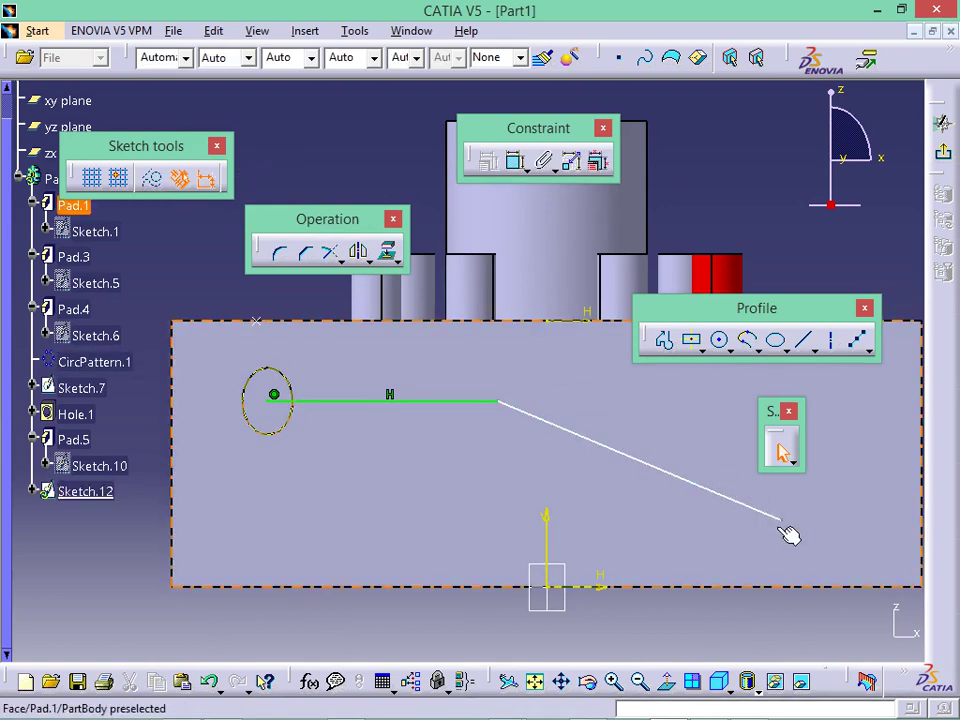
mouse_move(733, 529)
middle_mouse_down()
mouse_move(574, 544)
mouse_move(587, 529)
middle_mouse_up()
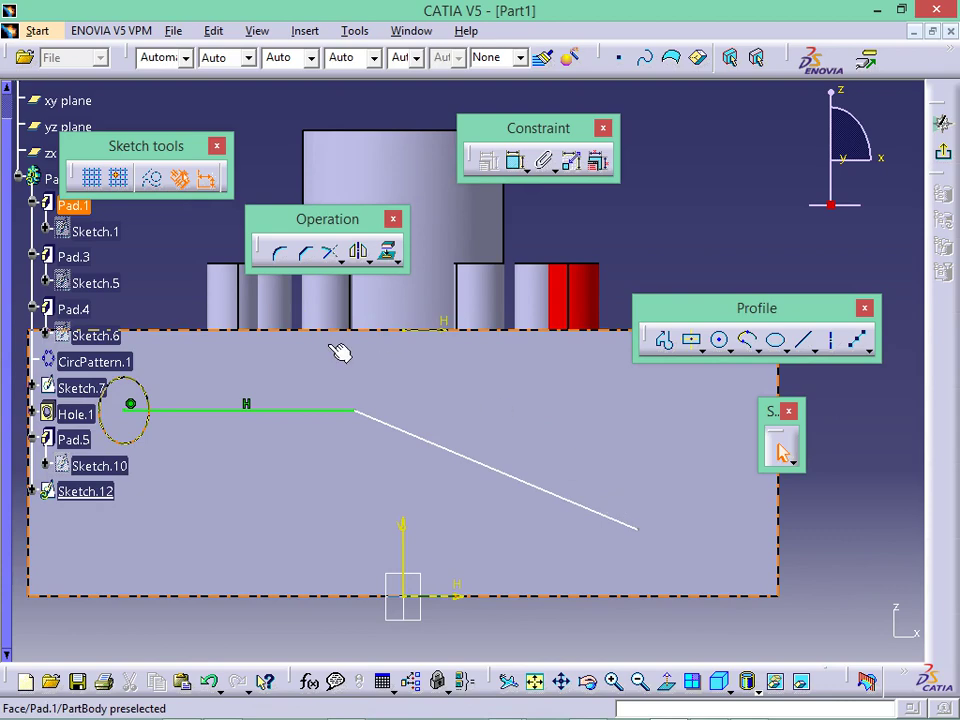
middle_click_drag(358, 440, 447, 456)
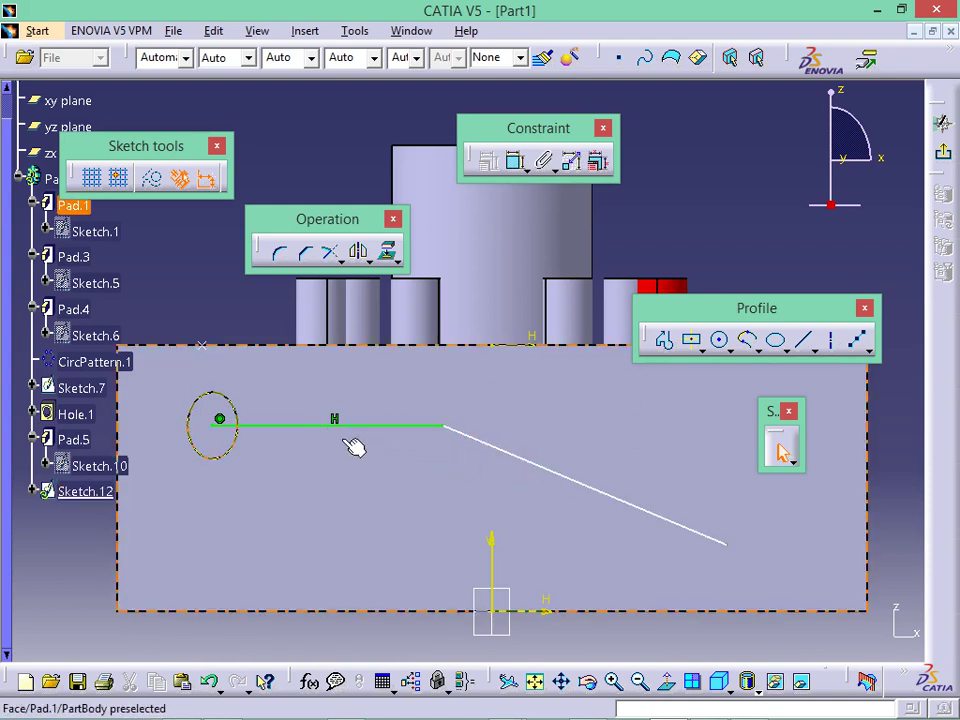
left_click(867, 350)
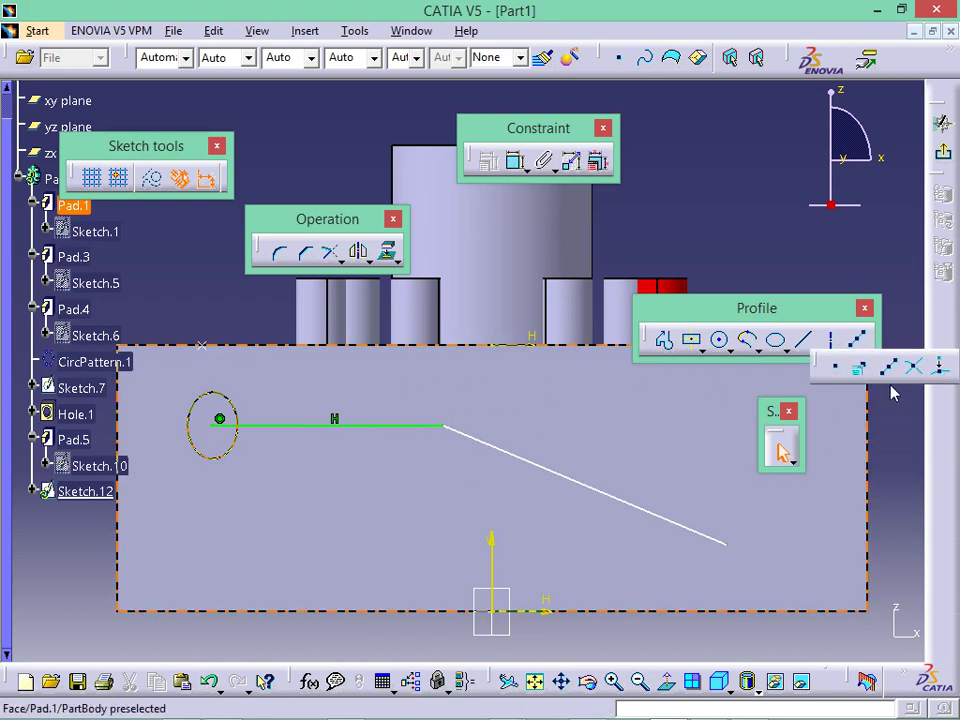
left_click(840, 368)
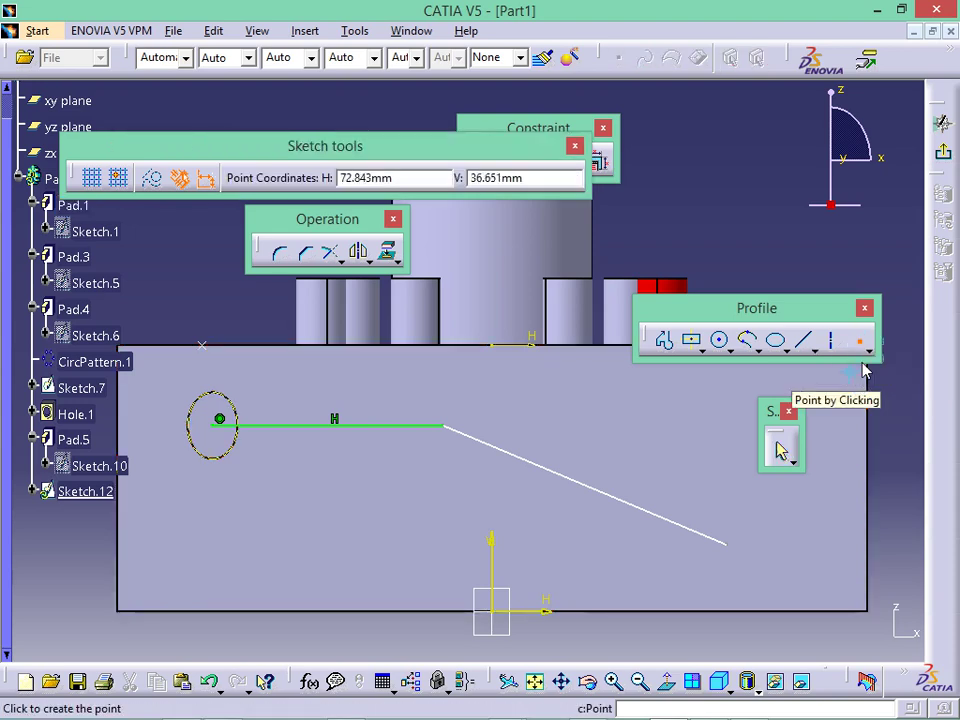
left_click(866, 350)
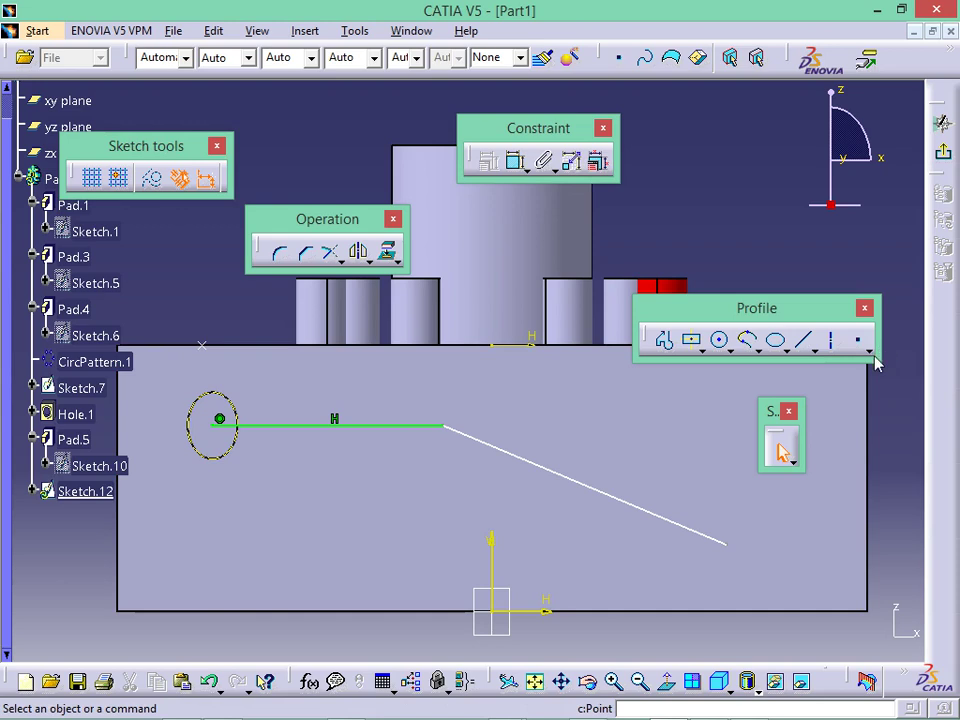
- Create 7 equidistant points along the horizontal line
left_click(868, 350)
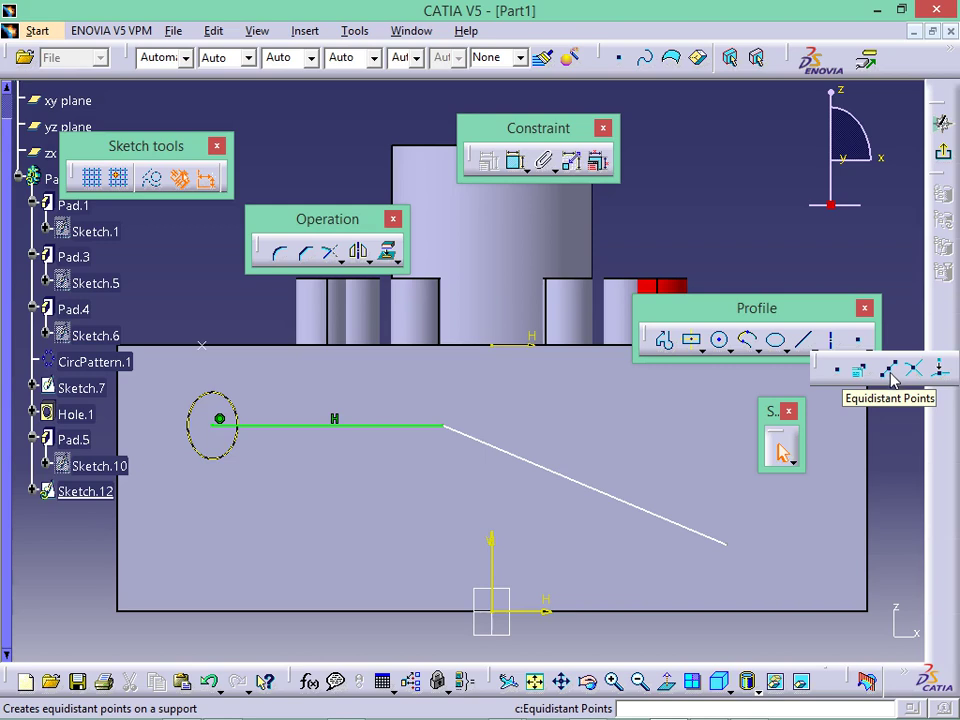
left_click(891, 373)
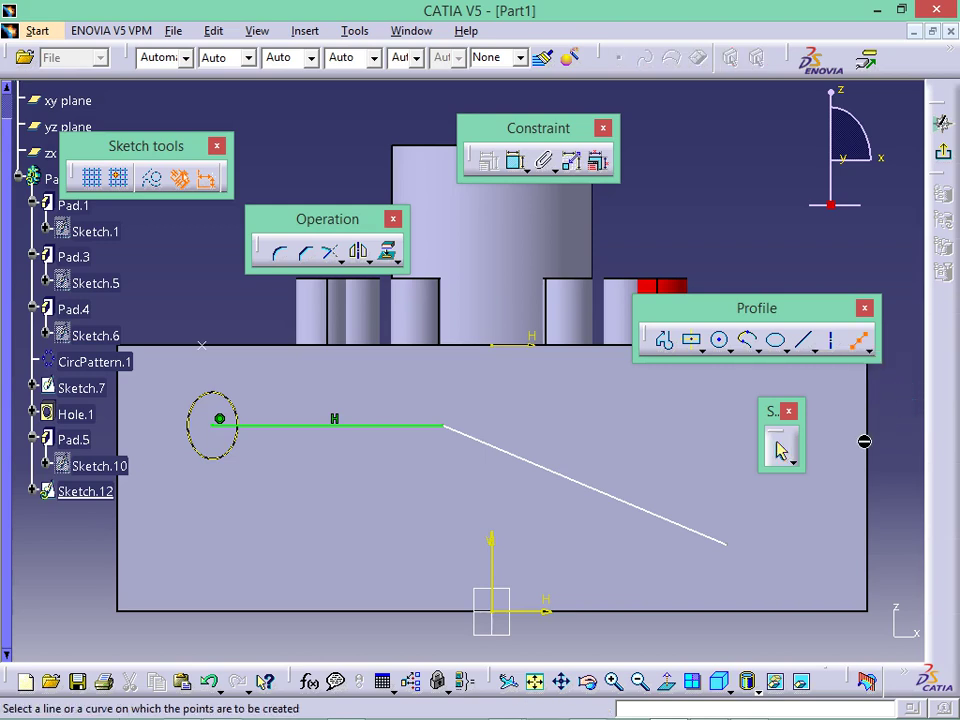
left_click(436, 433)
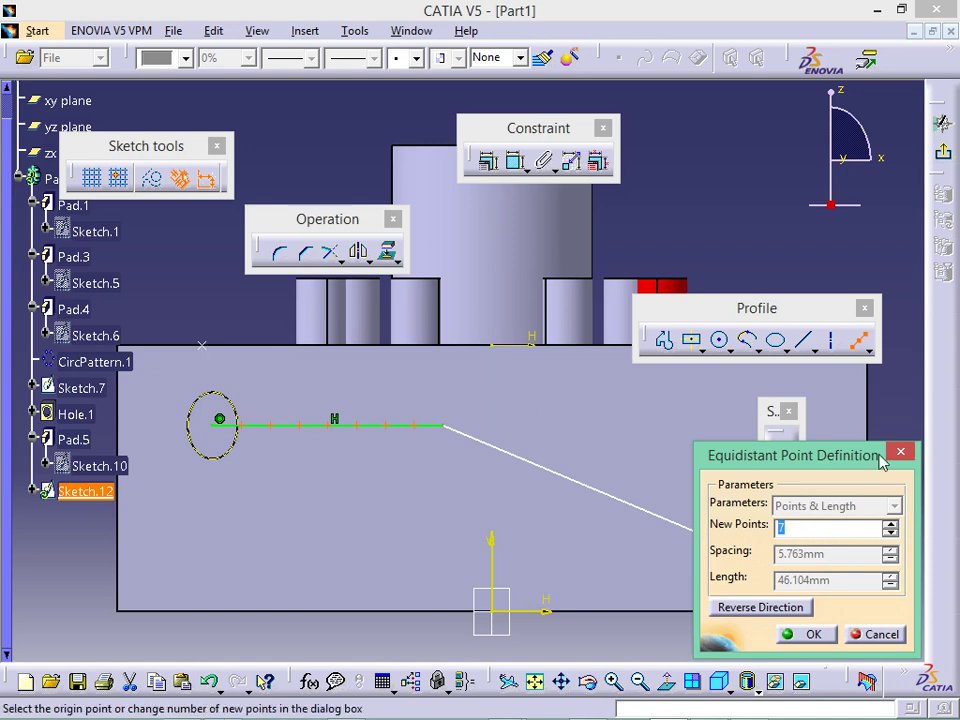
left_click_drag(862, 458, 828, 552)
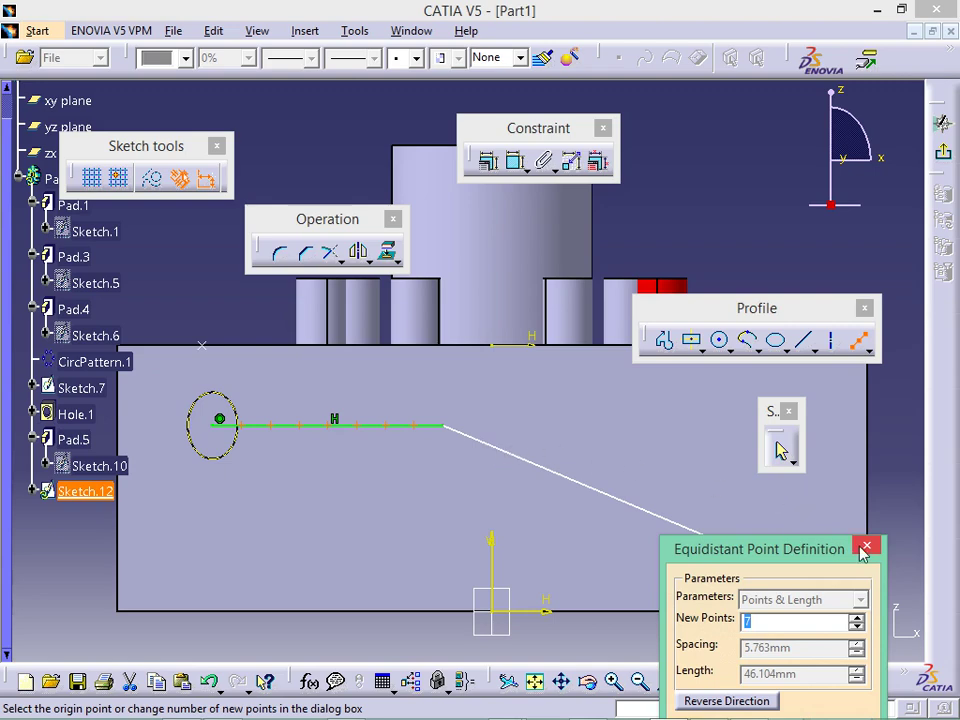
left_click_drag(773, 556, 707, 470)
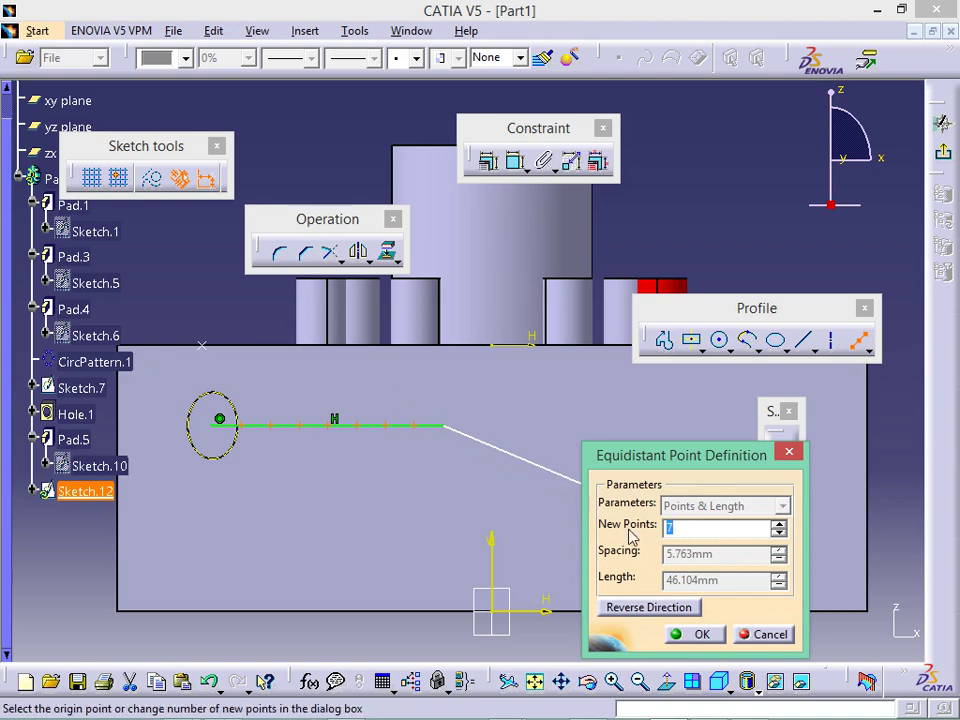
left_click(693, 630)
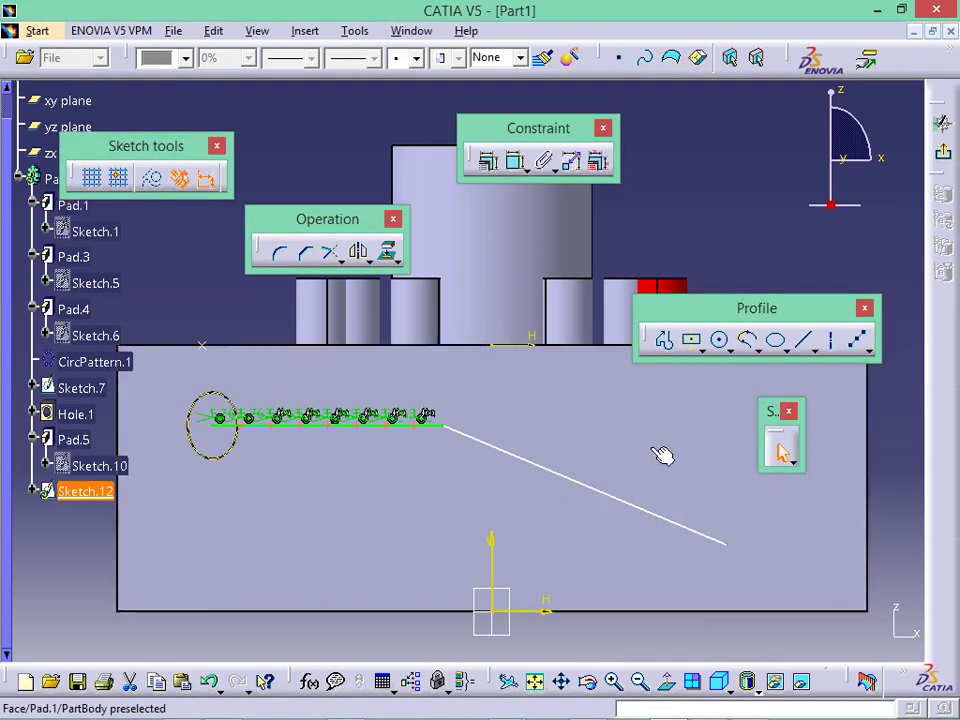
left_click(857, 340)
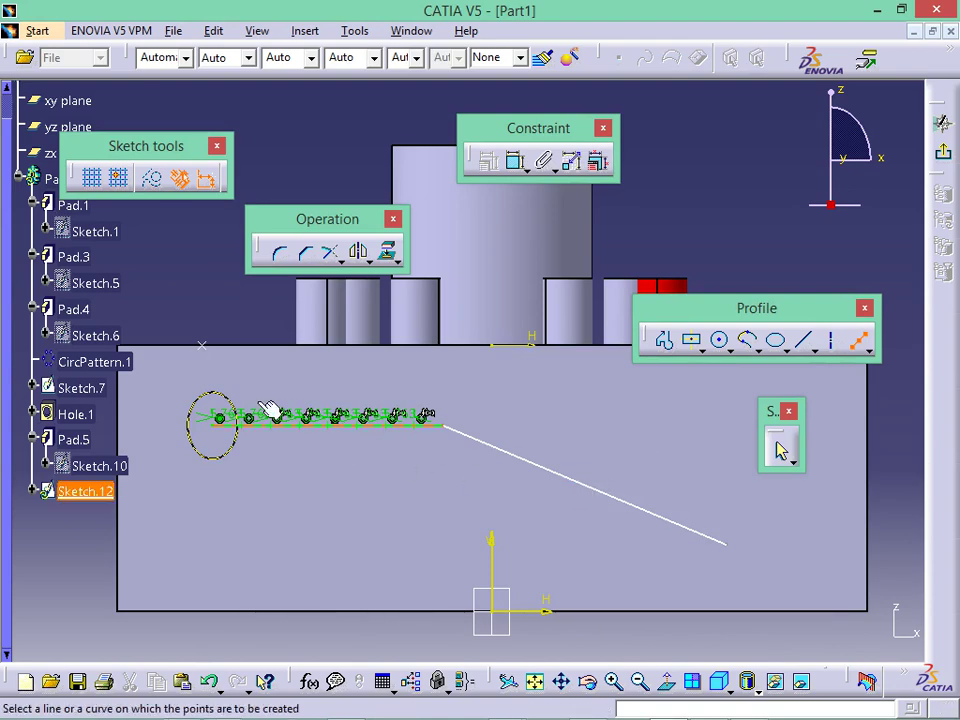
key("Escape")
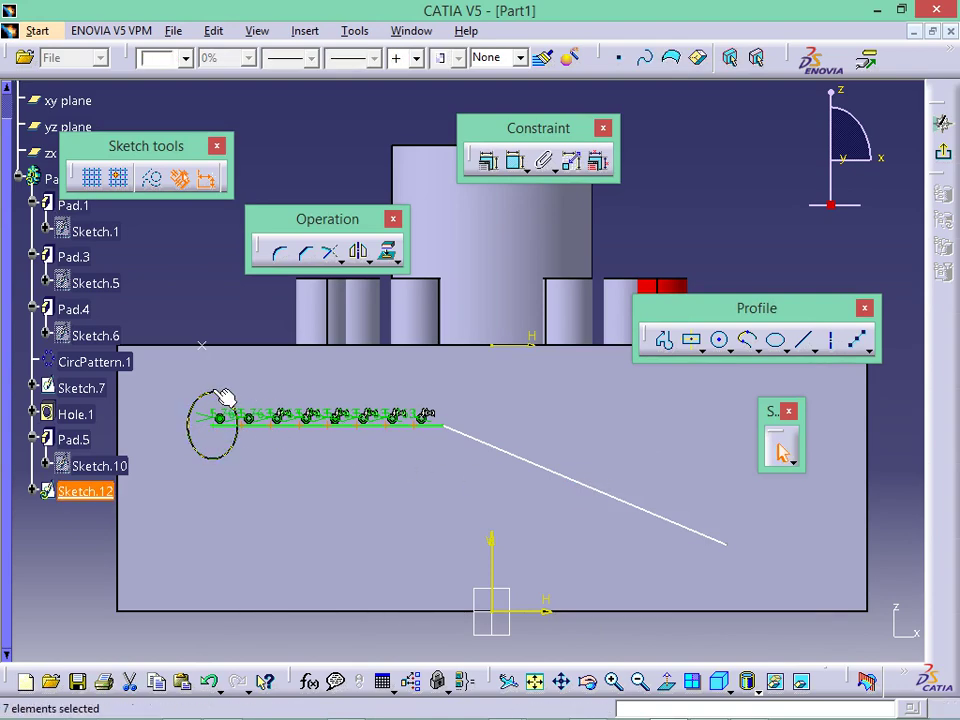
double_click(304, 427)
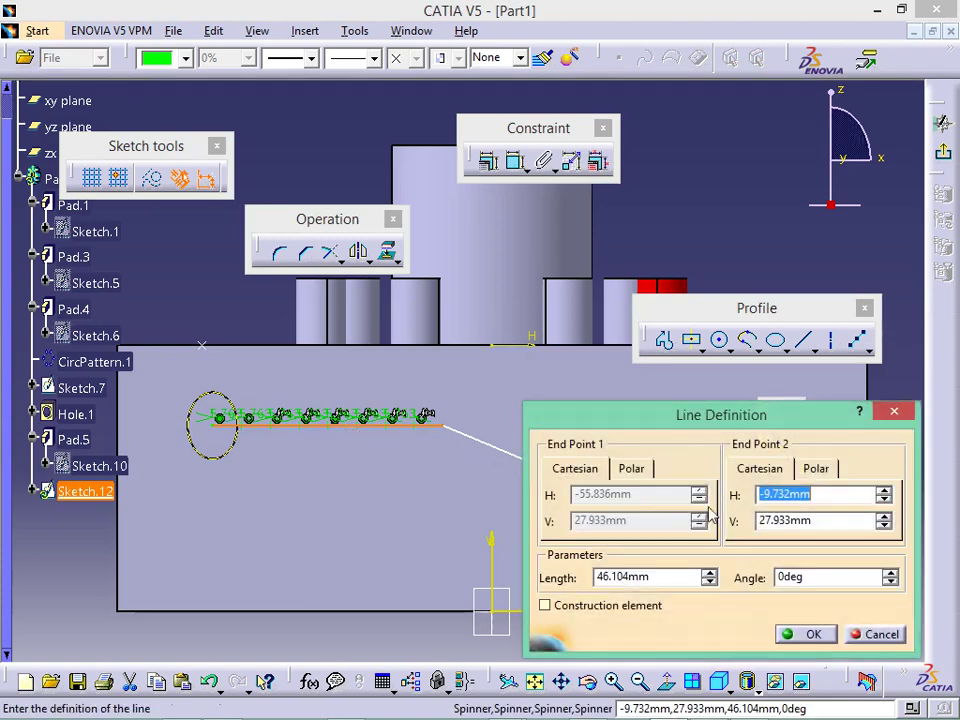
key("Escape")
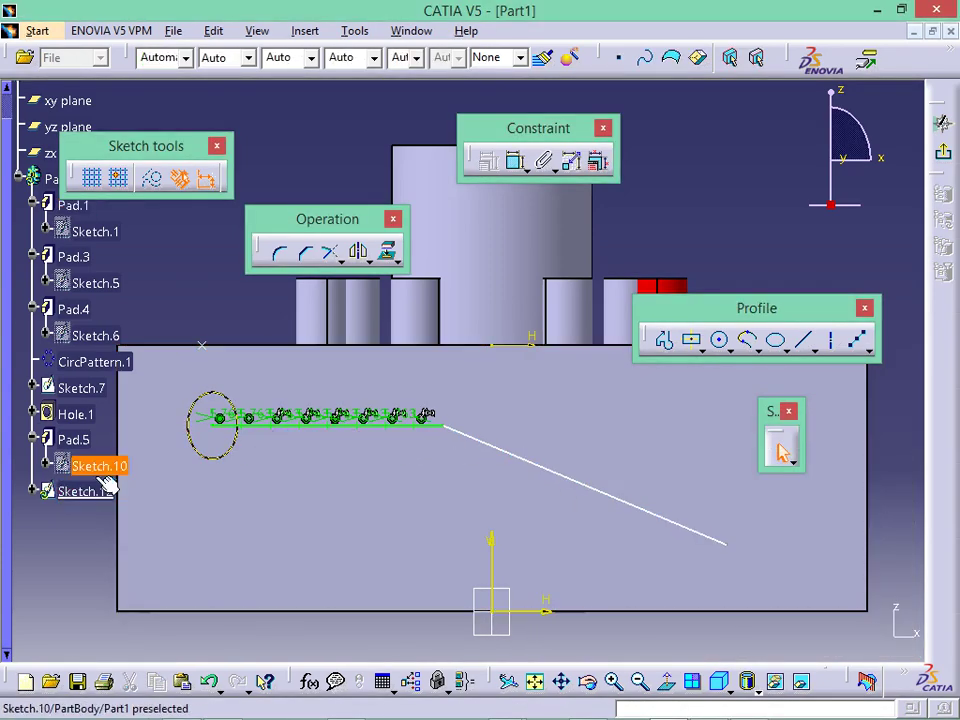
left_click(333, 424)
left_click(377, 444)
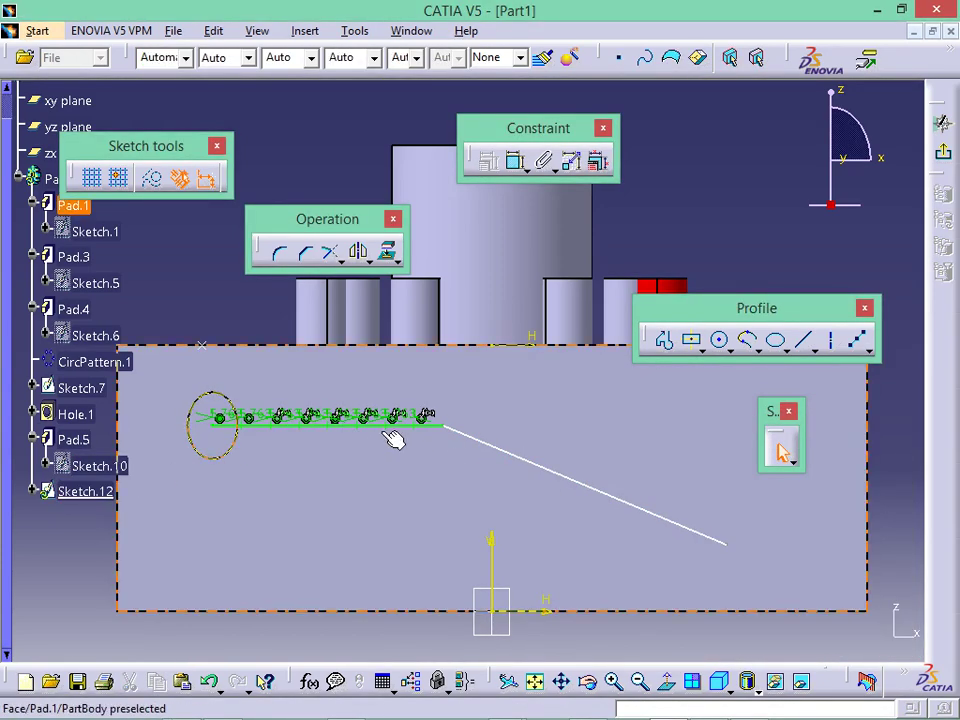
double_click(396, 440)
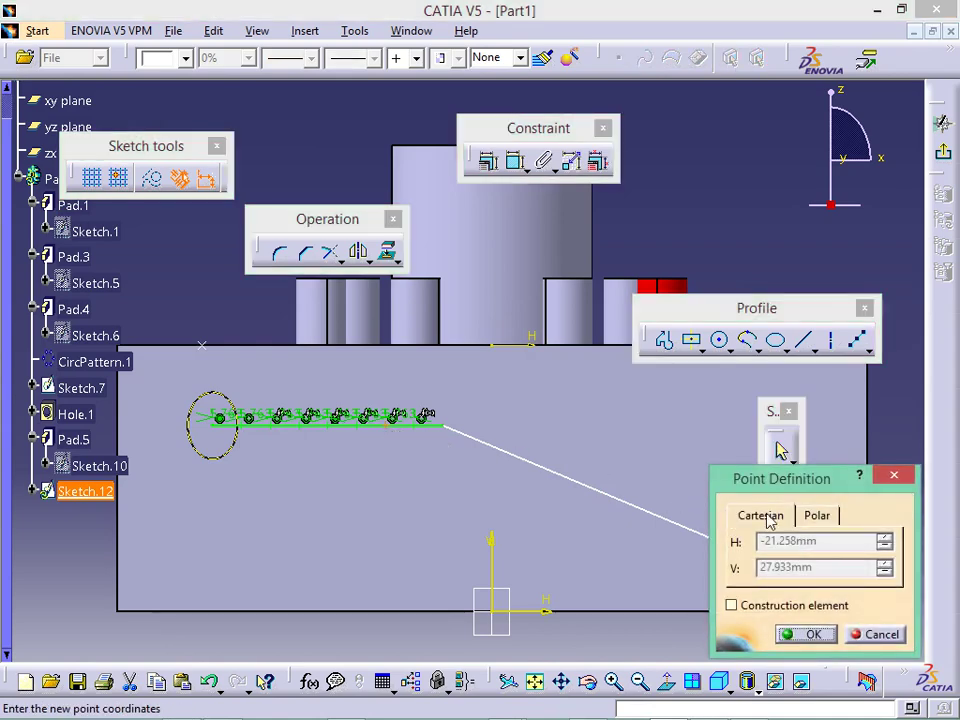
left_click(817, 516)
key("Escape")
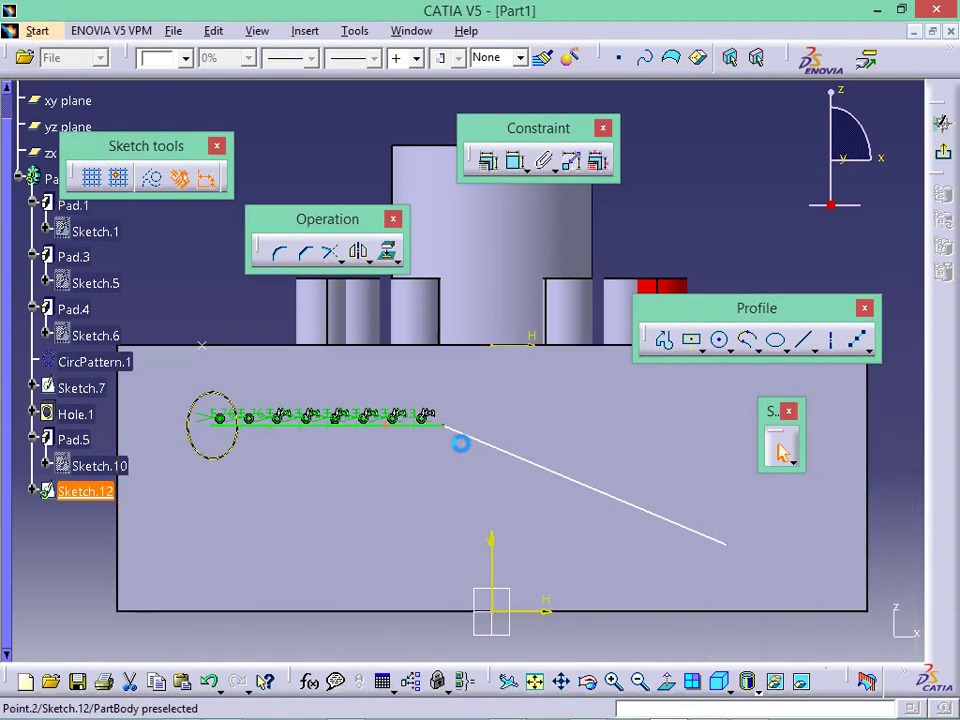
- Replace the existing points on the horizontal line with 3 equidistant points
left_click(857, 341)
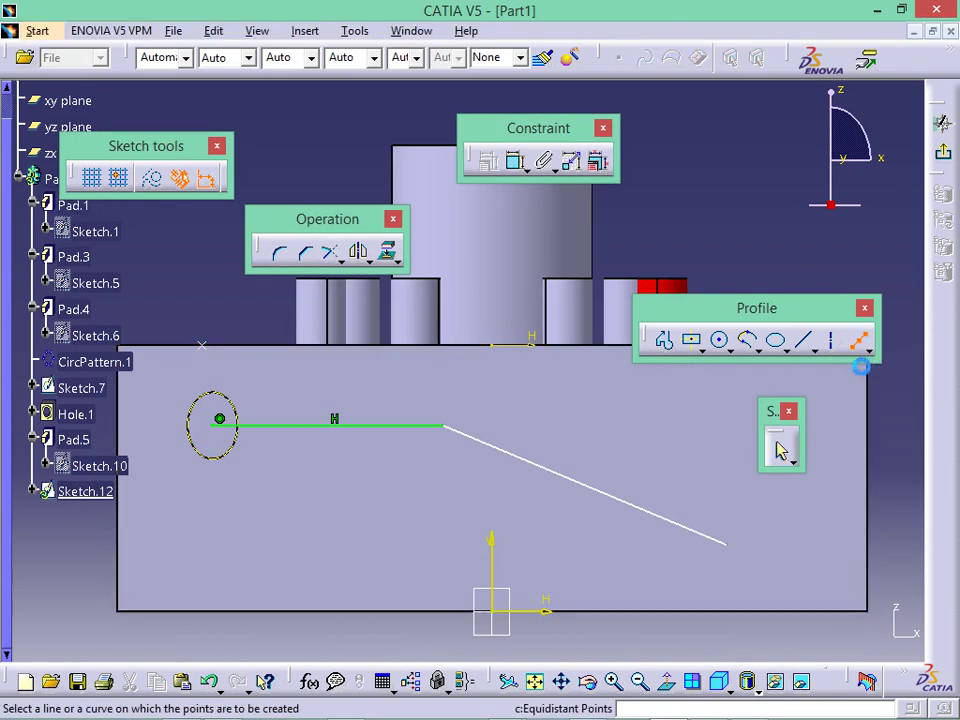
left_click(420, 430)
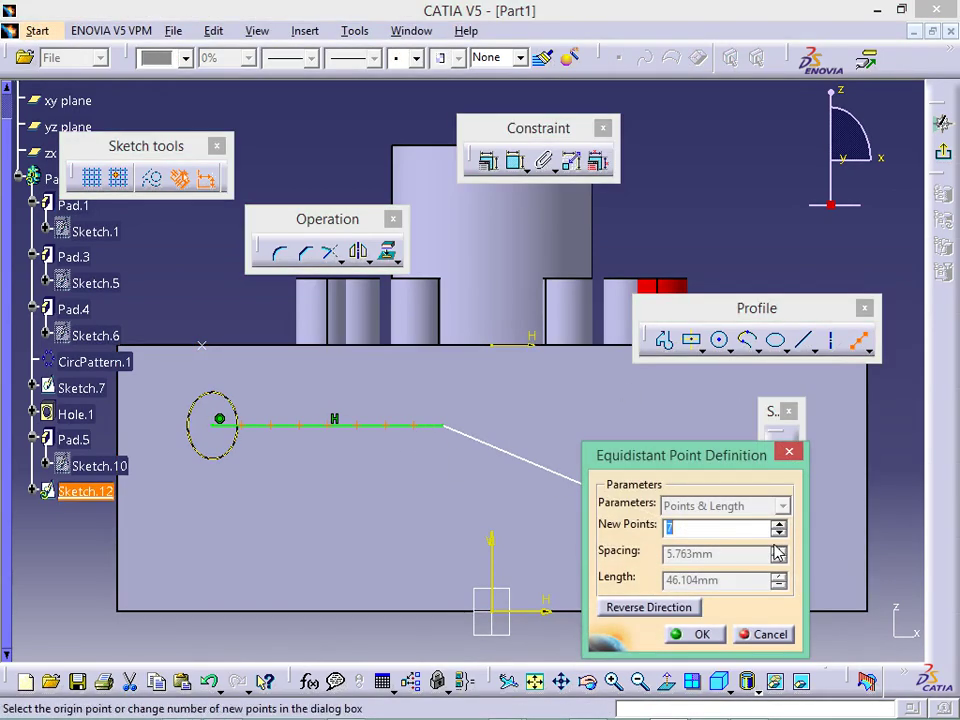
type("4")
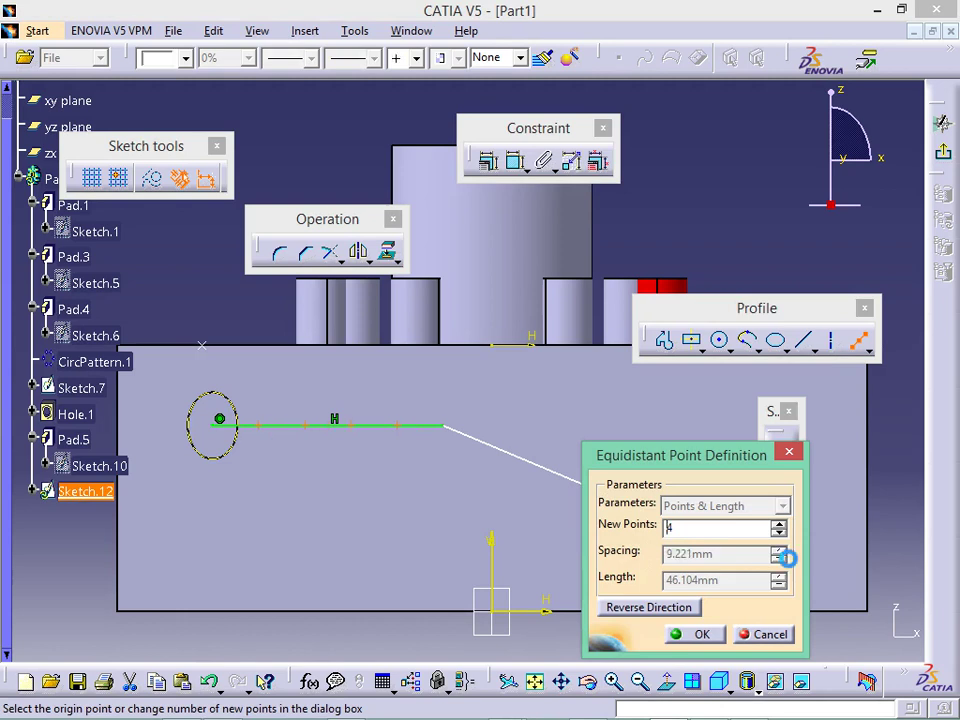
left_click(690, 527)
double_click(662, 529)
type("3")
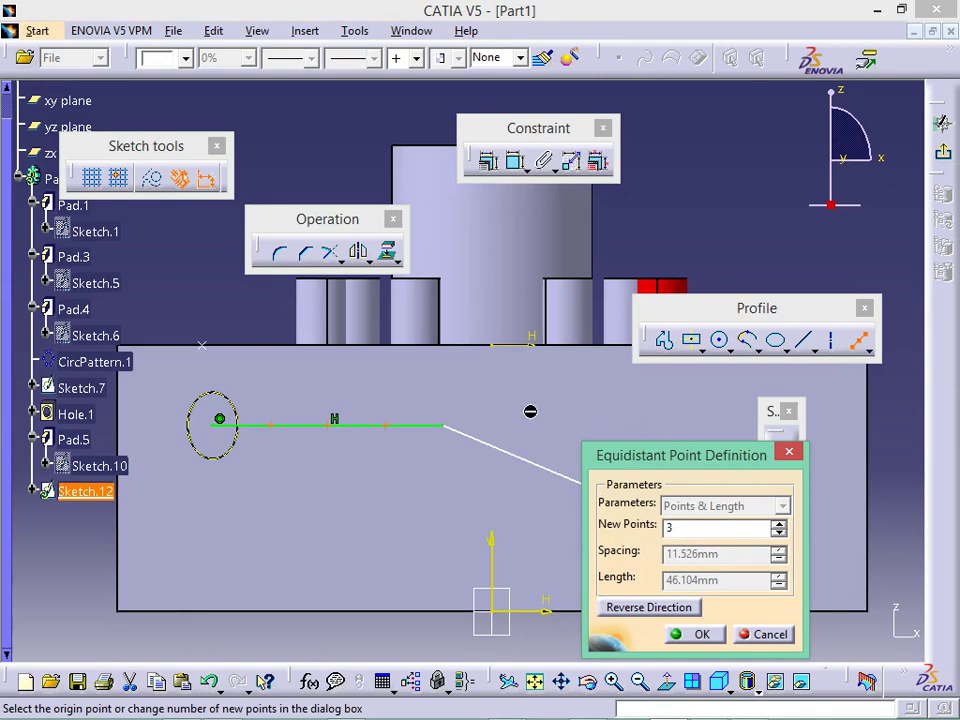
left_click(681, 635)
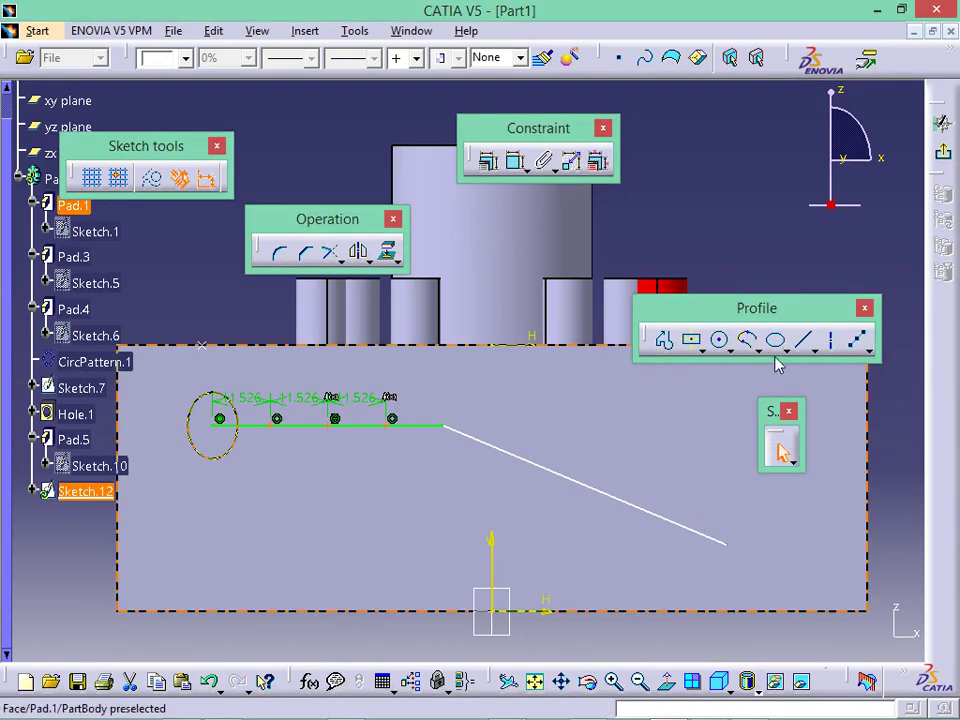
- Create 3 equidistant points along the sloping line, with the direction reversed
left_click(856, 341)
left_click(641, 515)
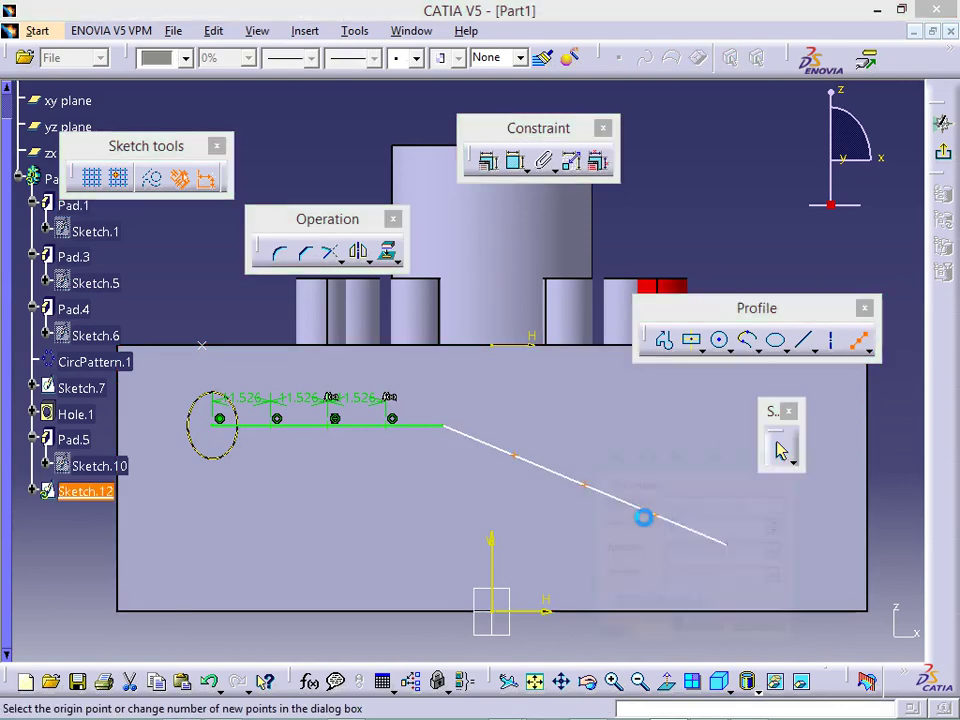
middle_click_drag(536, 398, 356, 296)
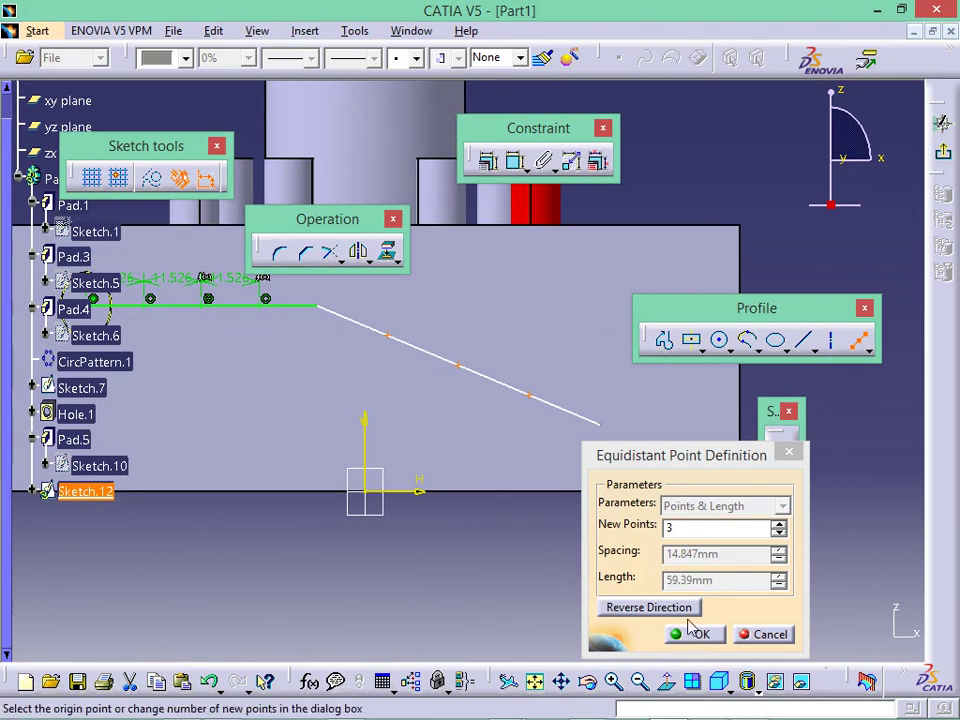
left_click(630, 607)
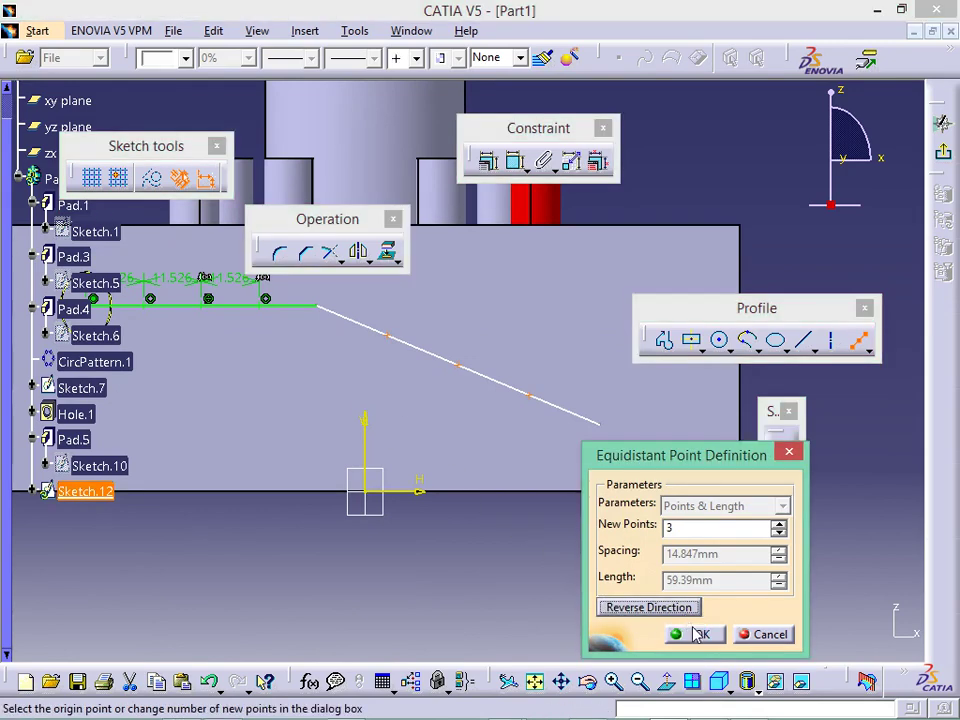
left_click(700, 634)
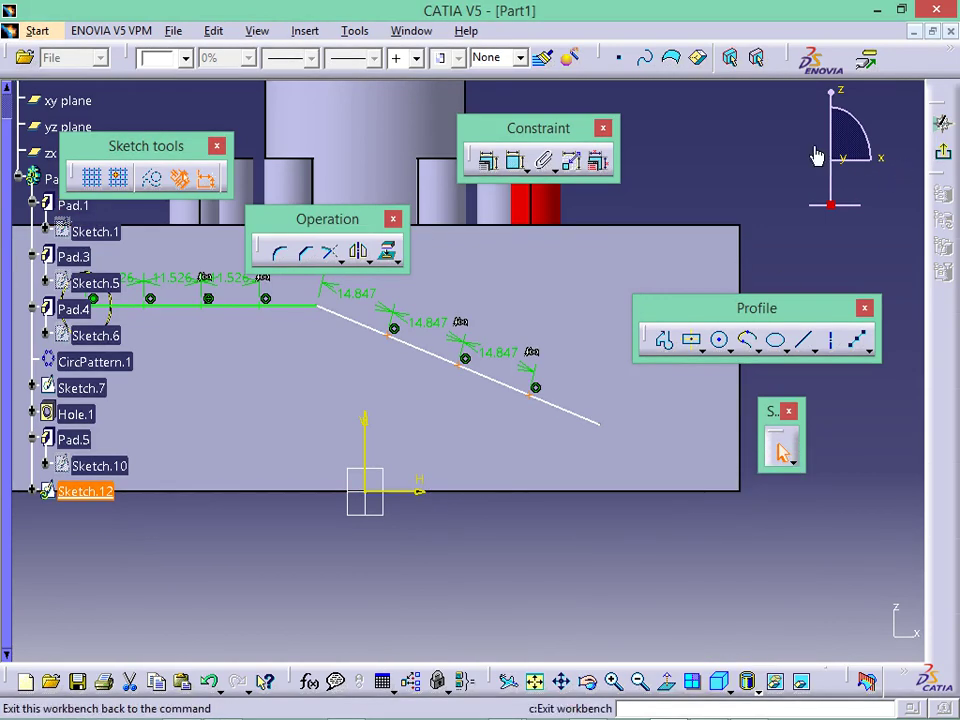
middle_click_drag(666, 420, 836, 493)
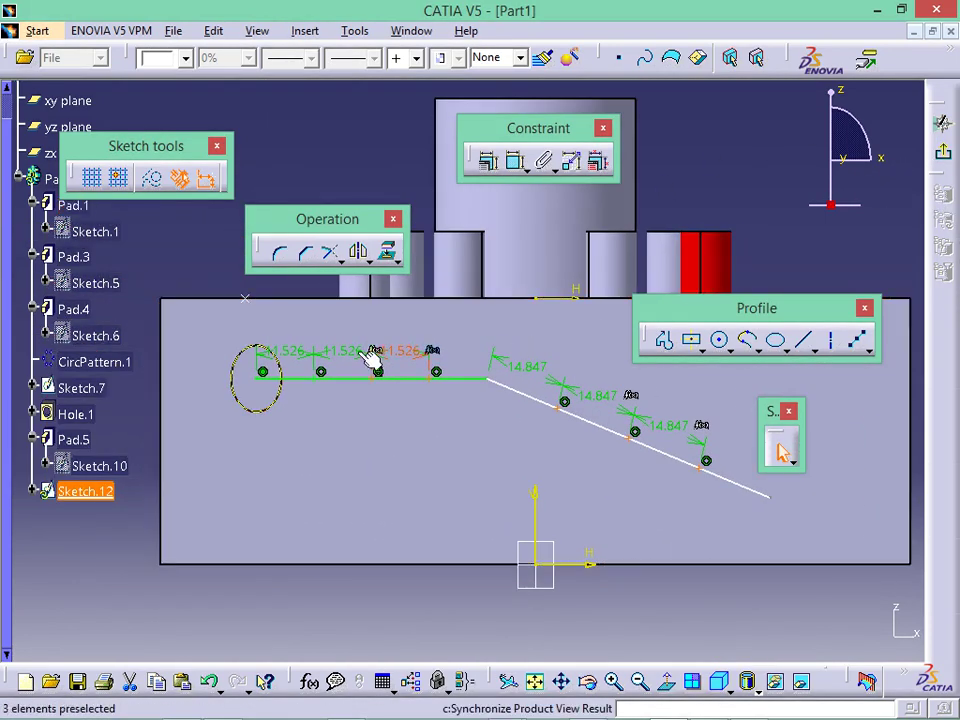
- Add a point at the corner where the horizontal and sloping lines meet, and exit the sketch
left_click(632, 437)
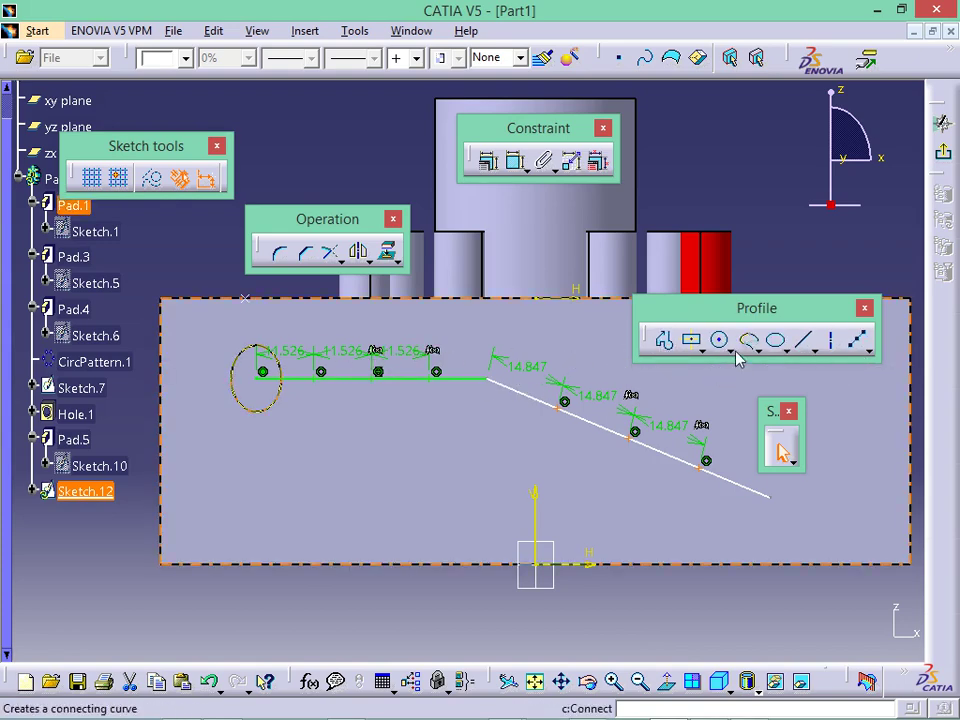
left_click(864, 349)
left_click(838, 372)
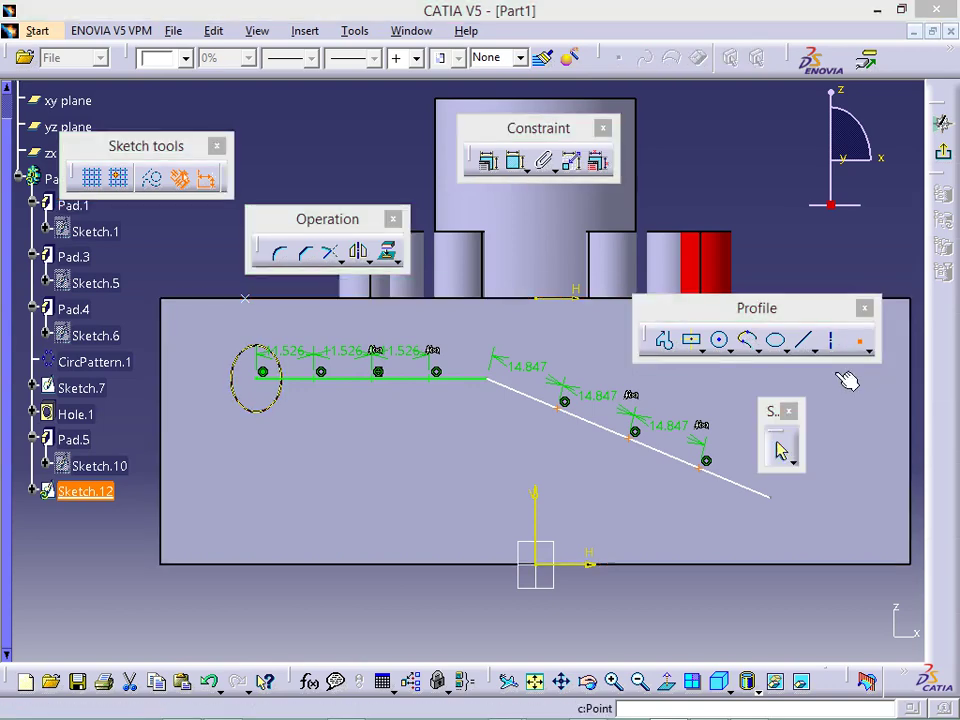
left_click(569, 410)
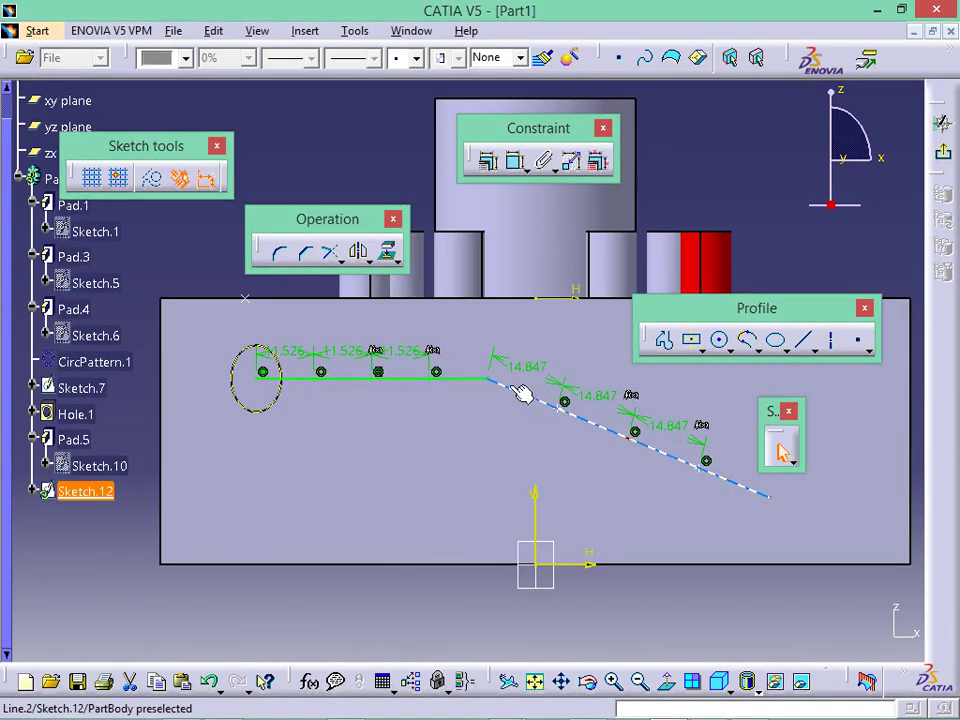
left_click(862, 343)
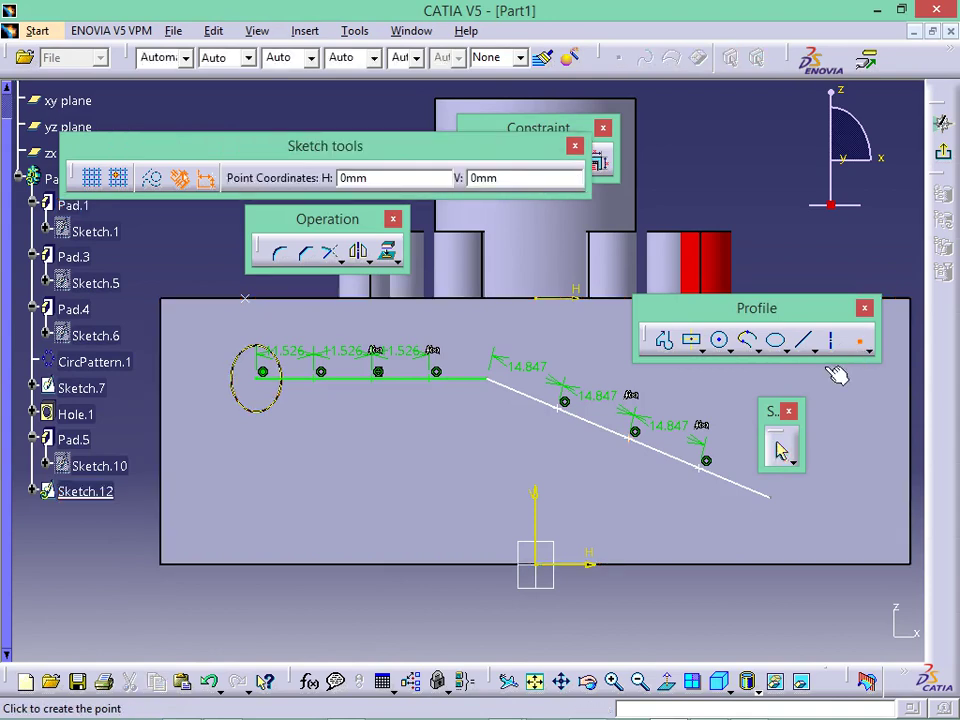
left_click(493, 373)
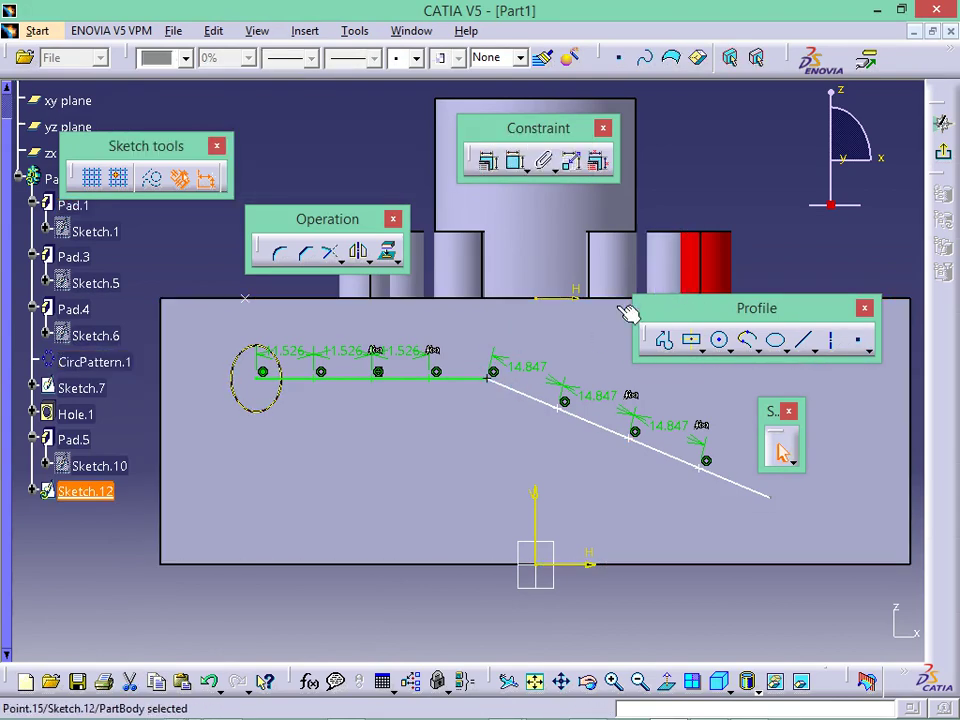
left_click(945, 157)
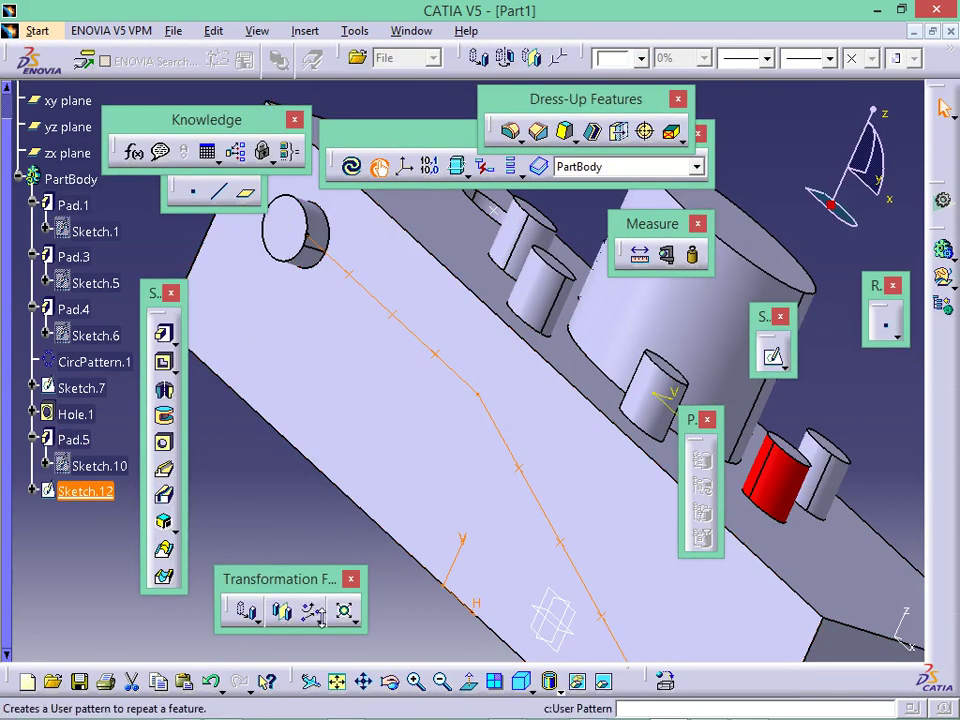
left_click(352, 617)
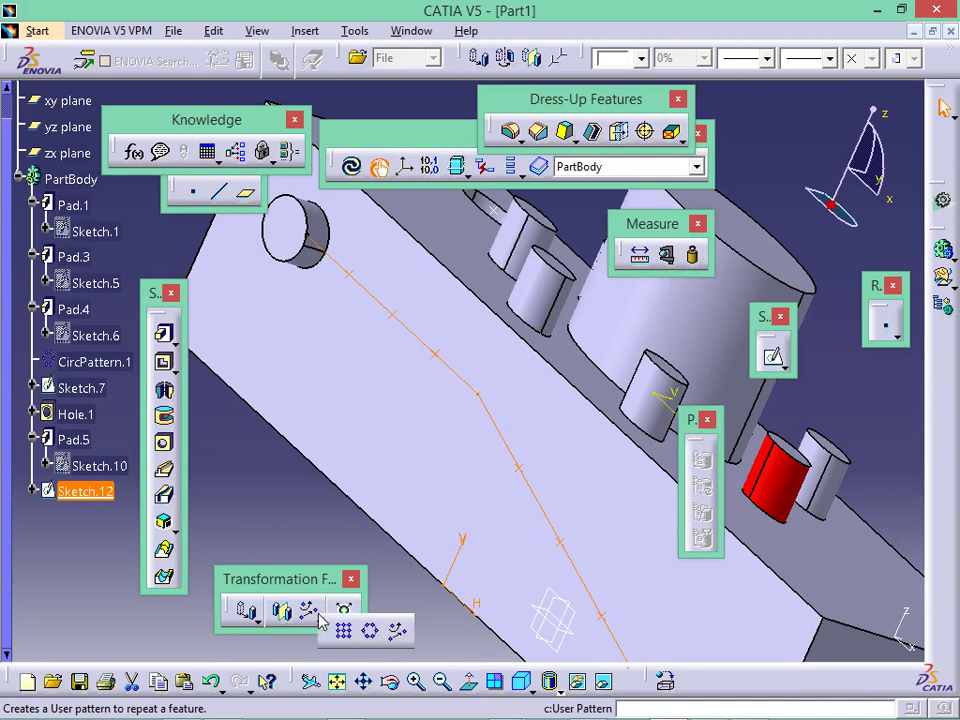
left_click(395, 635)
left_click(549, 409)
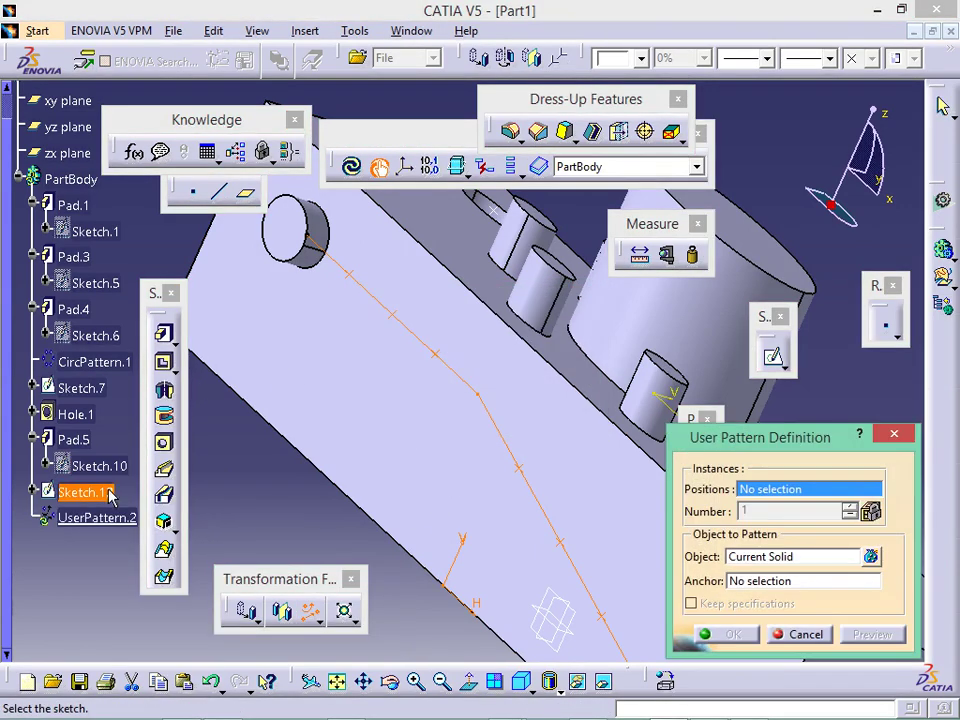
left_click(799, 634)
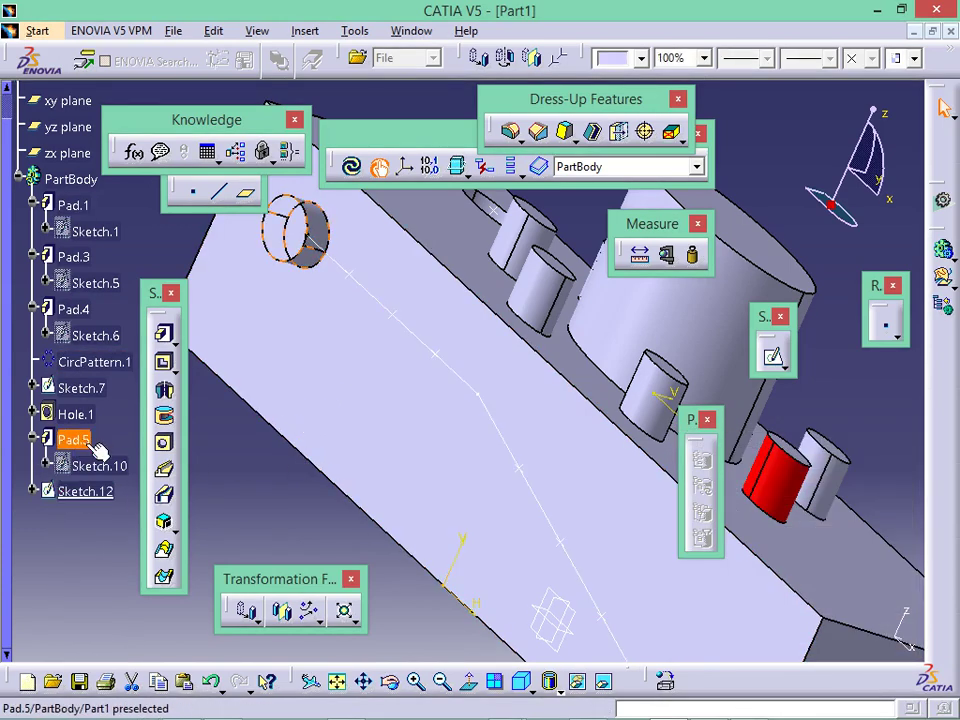
- Create a user pattern of the small round pad Pad.5, using the points of Sketch.12 as positions
left_click(100, 440)
middle_click(426, 454)
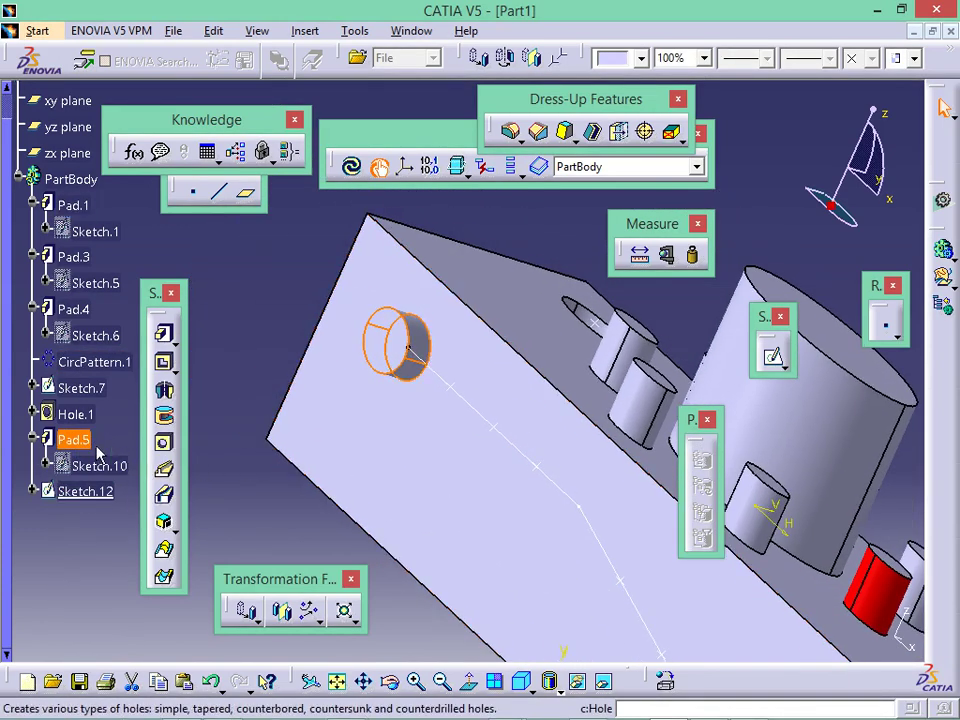
left_click(80, 445)
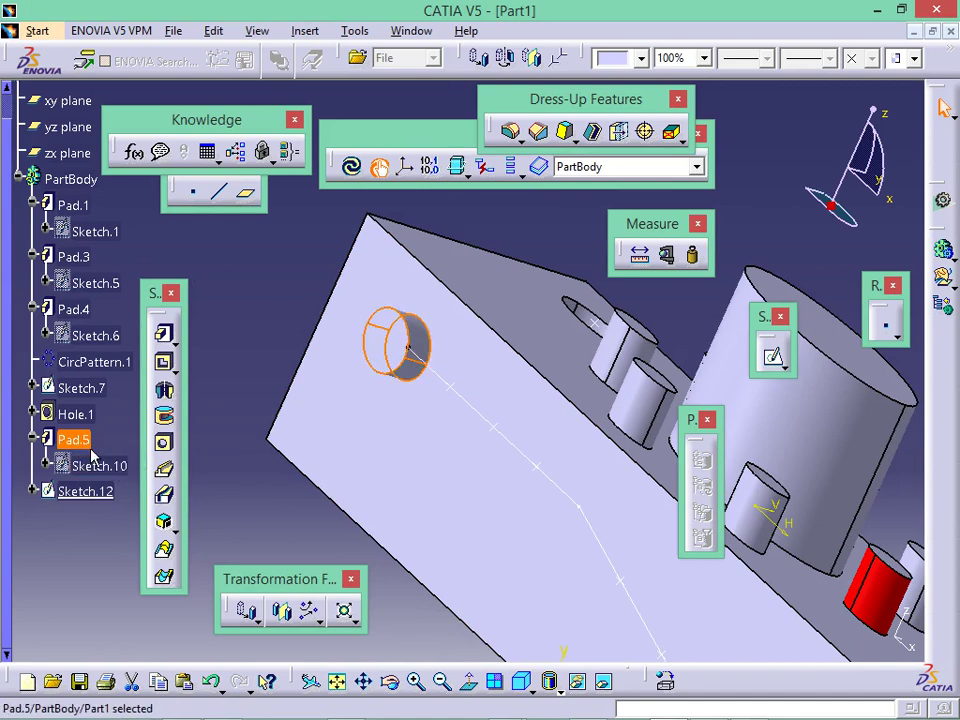
left_click(308, 610)
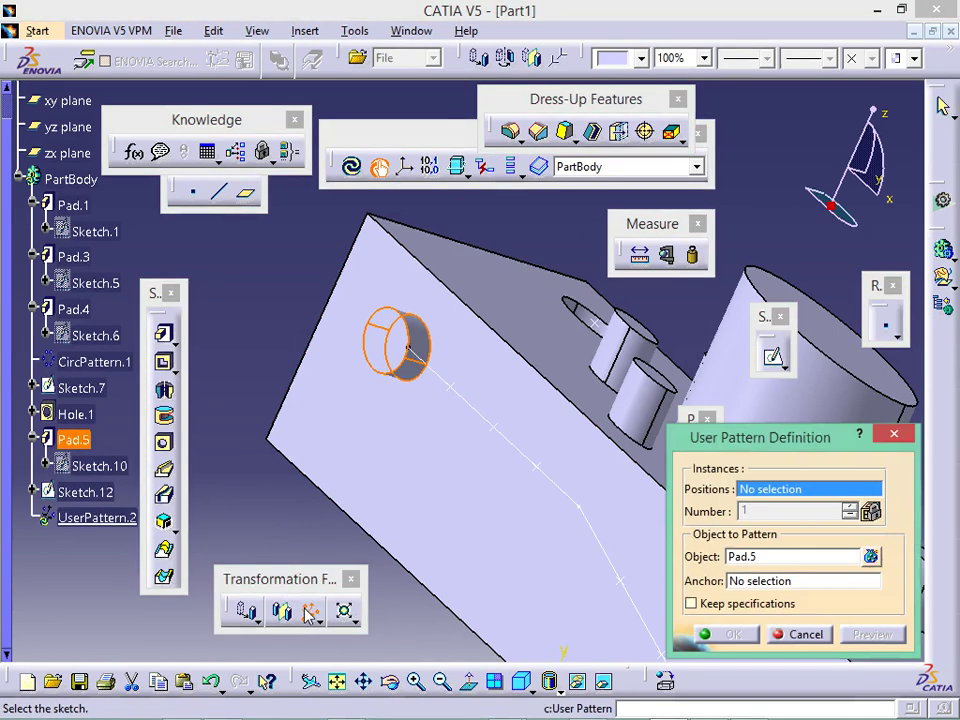
left_click(489, 425)
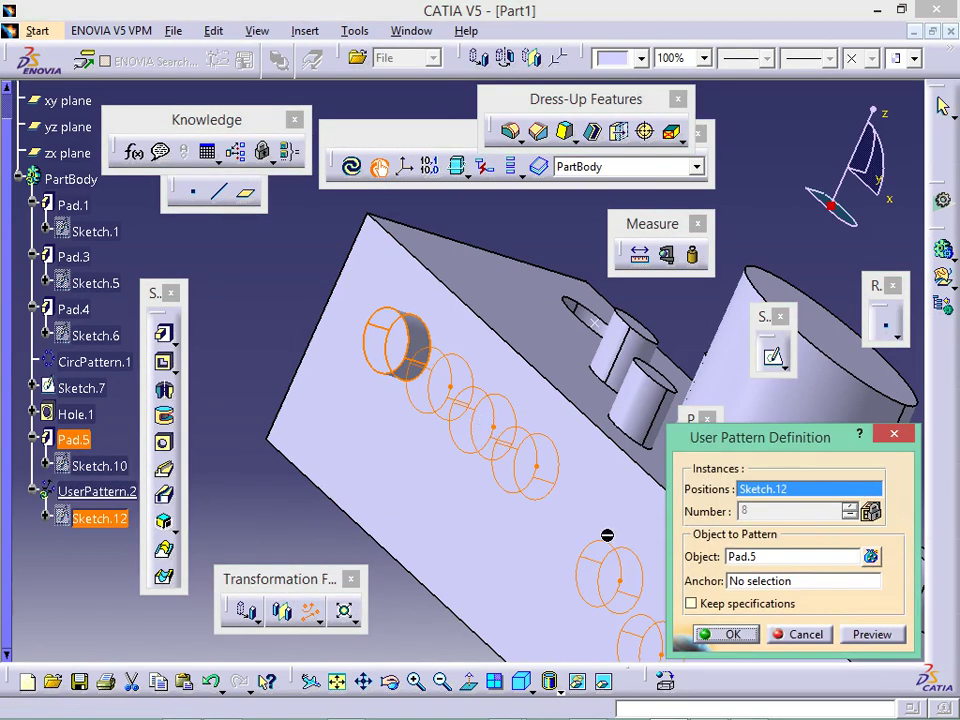
mouse_move(609, 534)
middle_mouse_down()
mouse_move(459, 354)
mouse_move(563, 482)
middle_mouse_up()
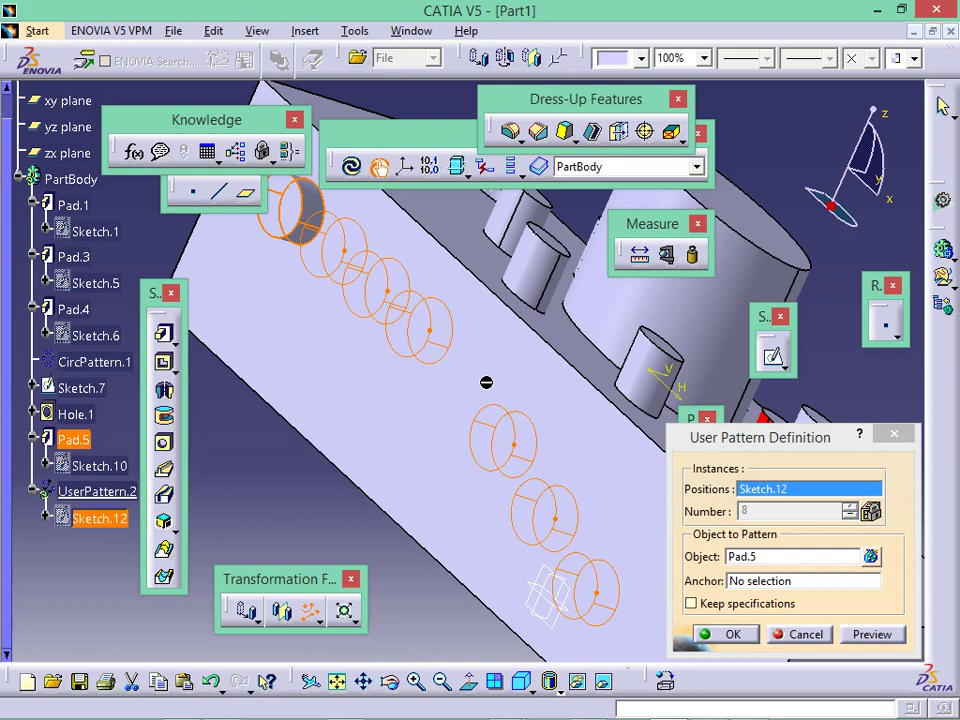
left_click(740, 636)
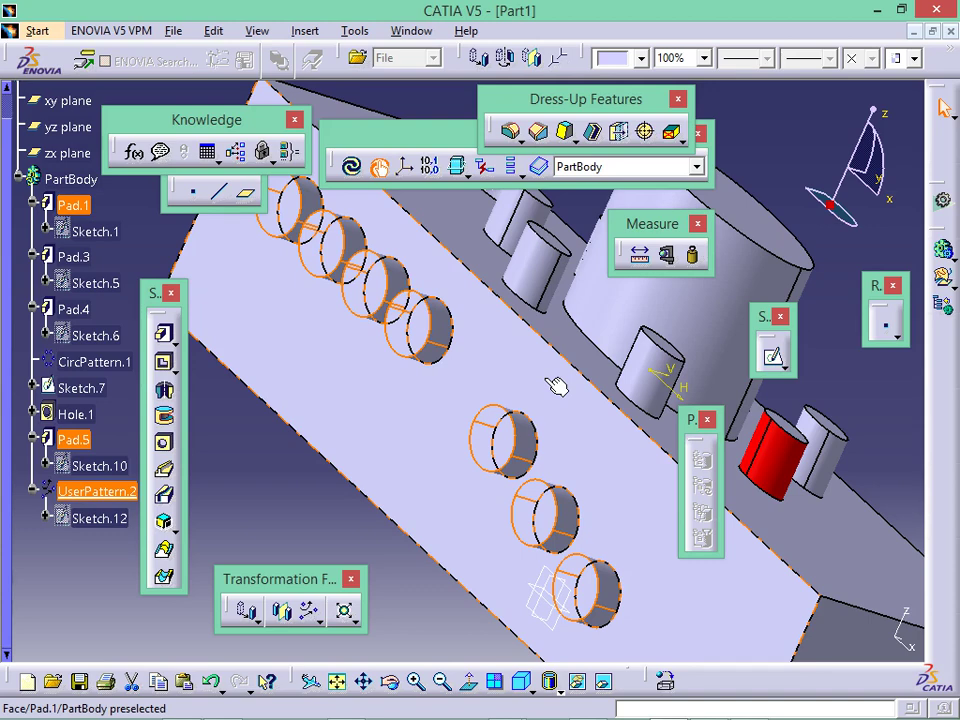
left_click(530, 330, "ctrl")
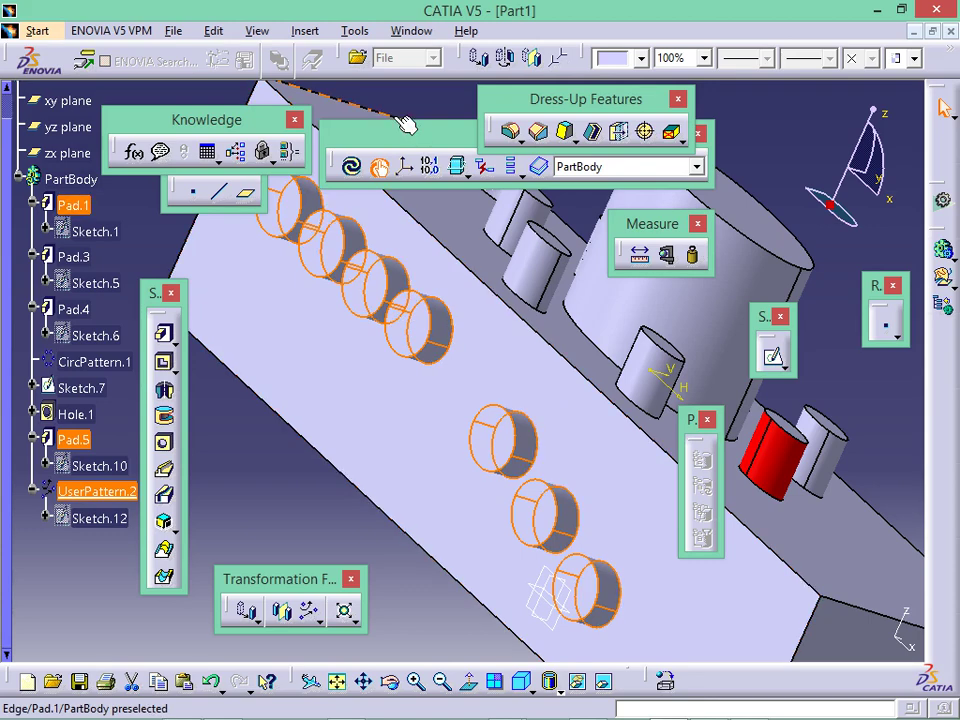
left_click(504, 283, "ctrl")
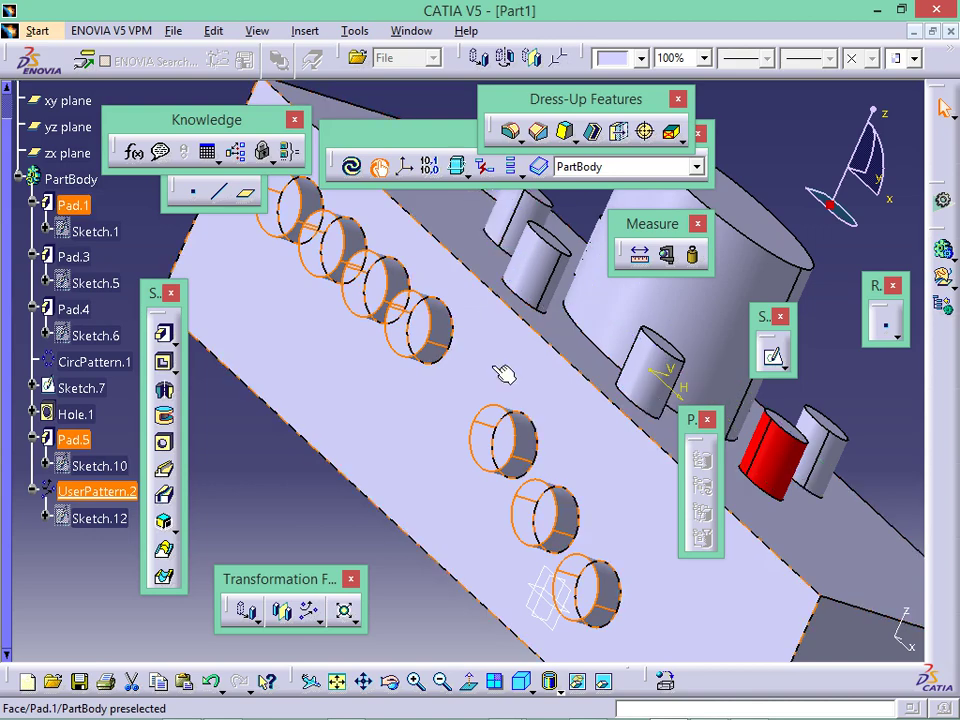
middle_click_drag(550, 314, 512, 345)
mouse_move(697, 706)
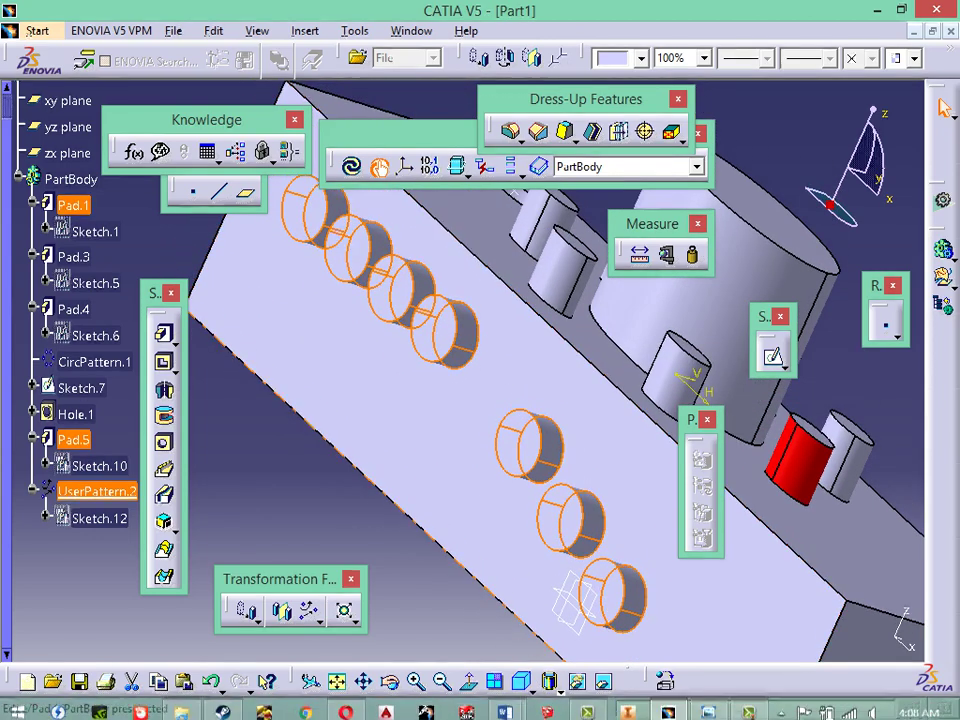
left_click(697, 706)
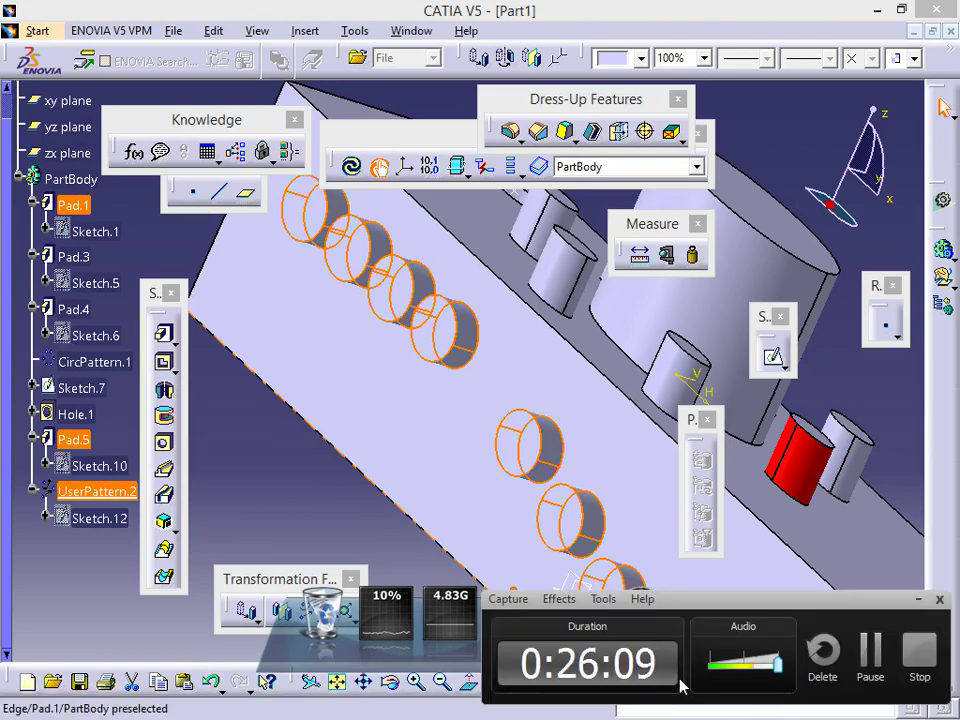